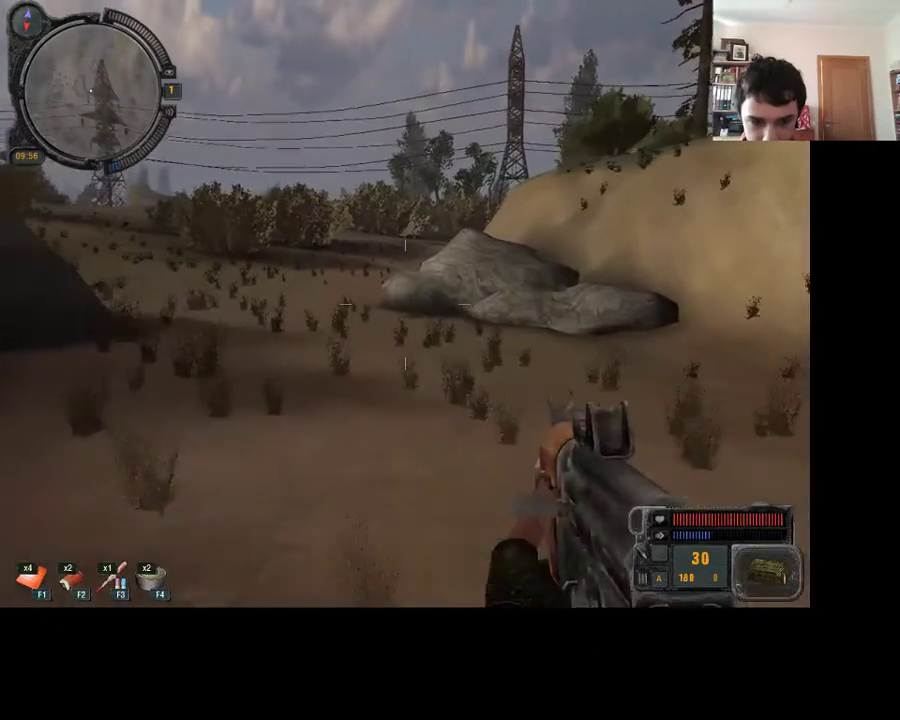
key(w)
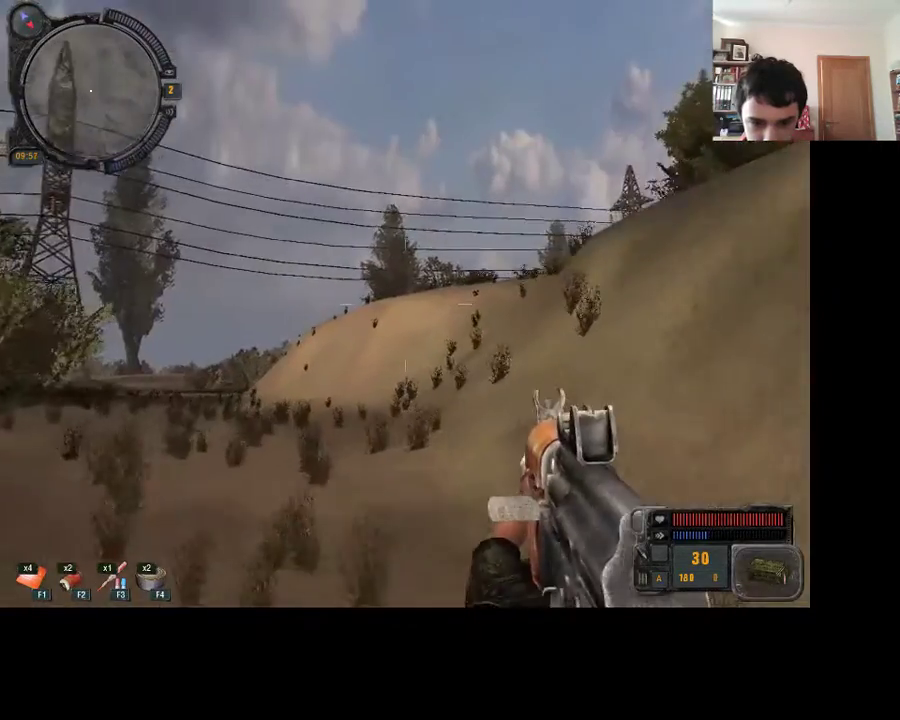
click(405, 300)
key(r)
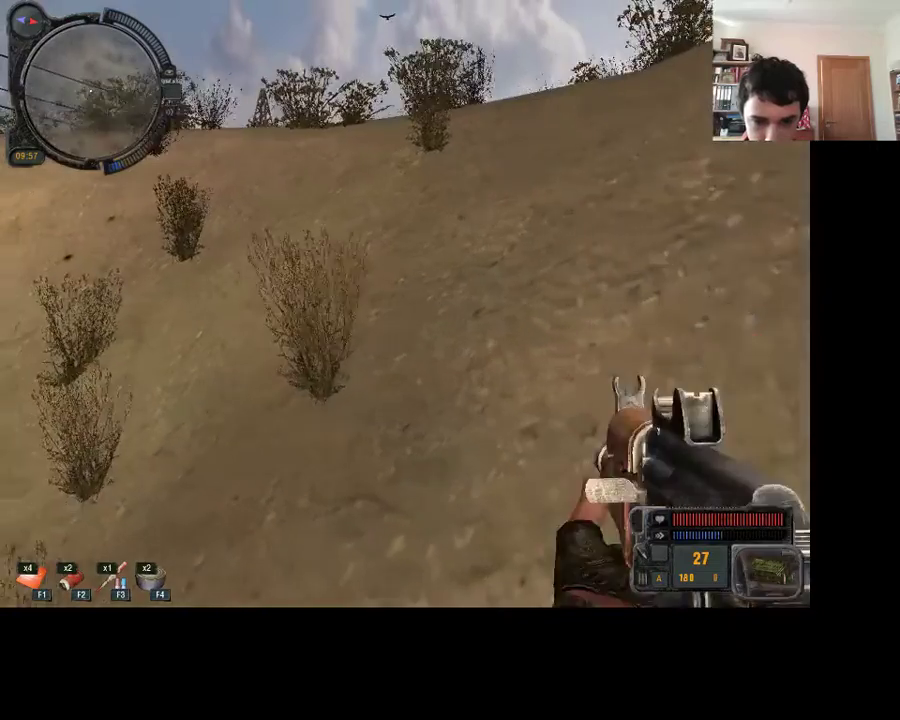
Step: Exit S.T.A.L.K.E.R. Call of Pripyat to Windows and confirm the exit
key(Escape)
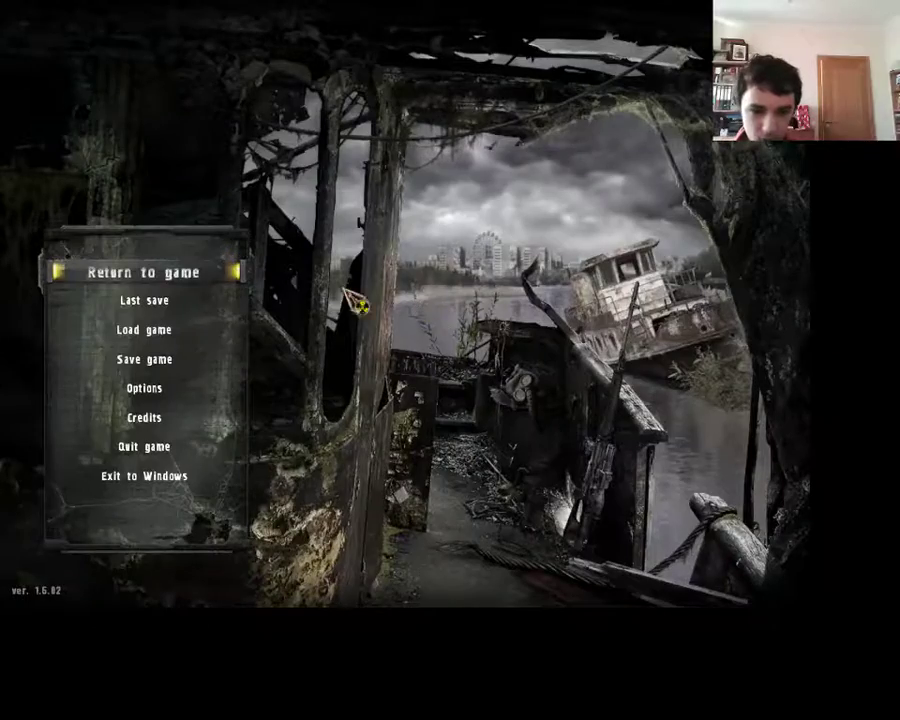
click(185, 478)
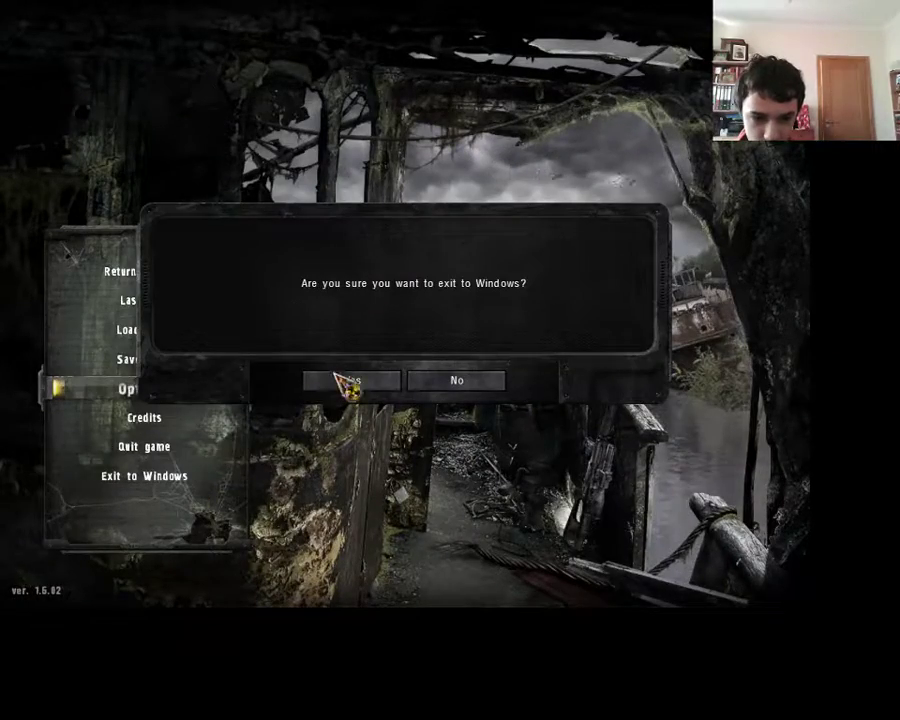
click(354, 381)
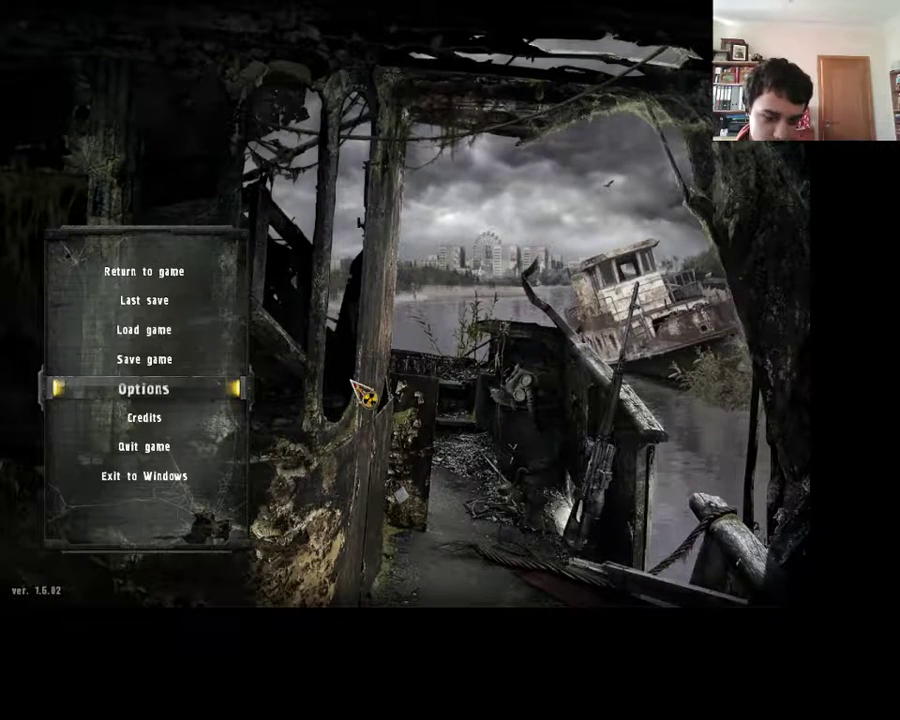
key(grave)
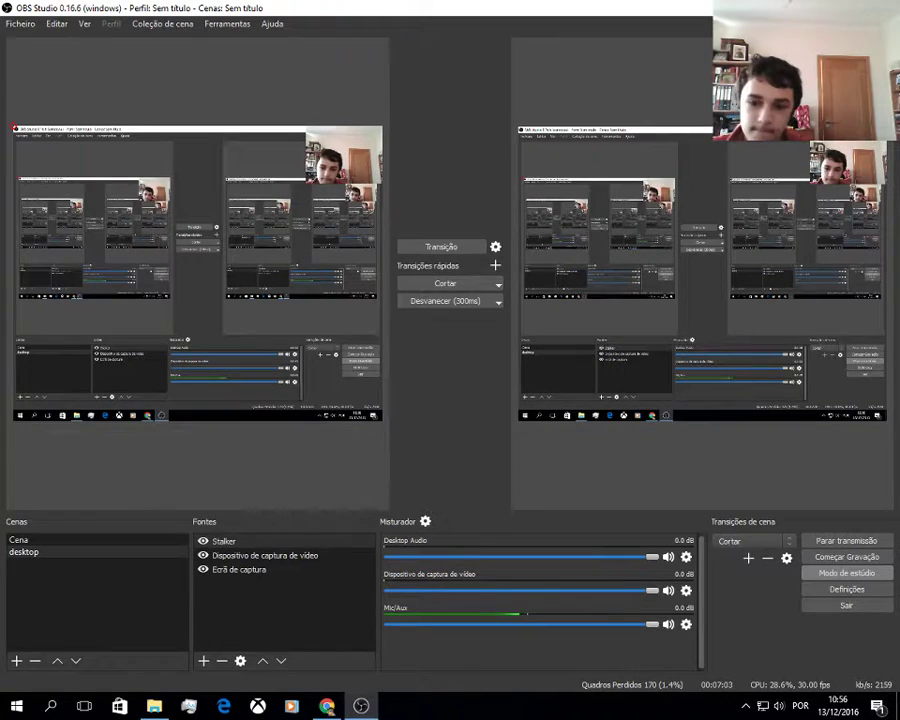
Step: Reduce the OBS Studio window from full screen and move it aside to uncover the desktop icons
key(super+Down)
click(819, 9)
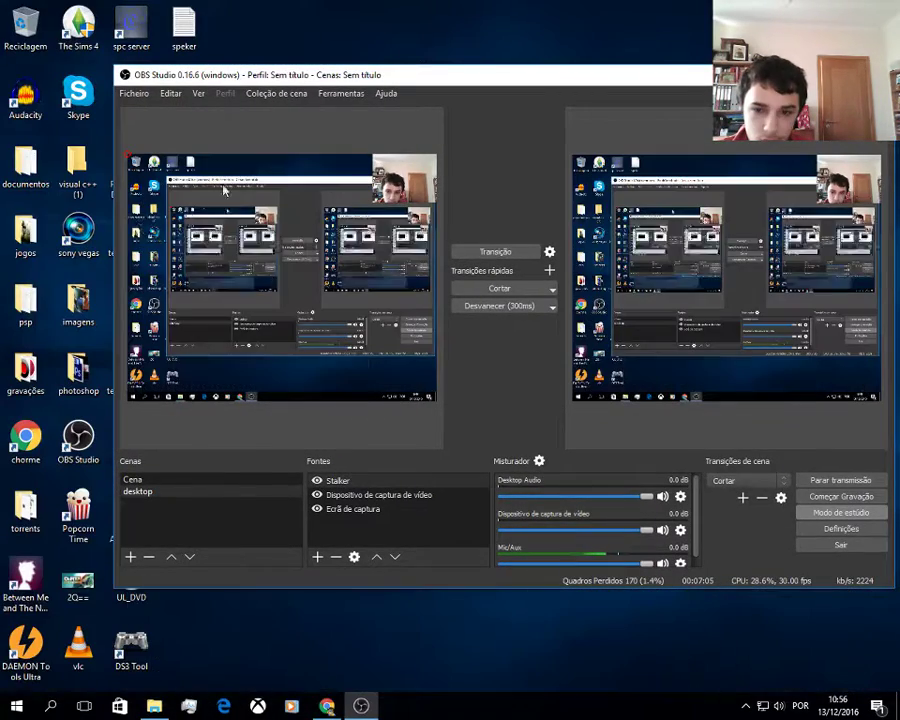
drag(252, 84, 359, 77)
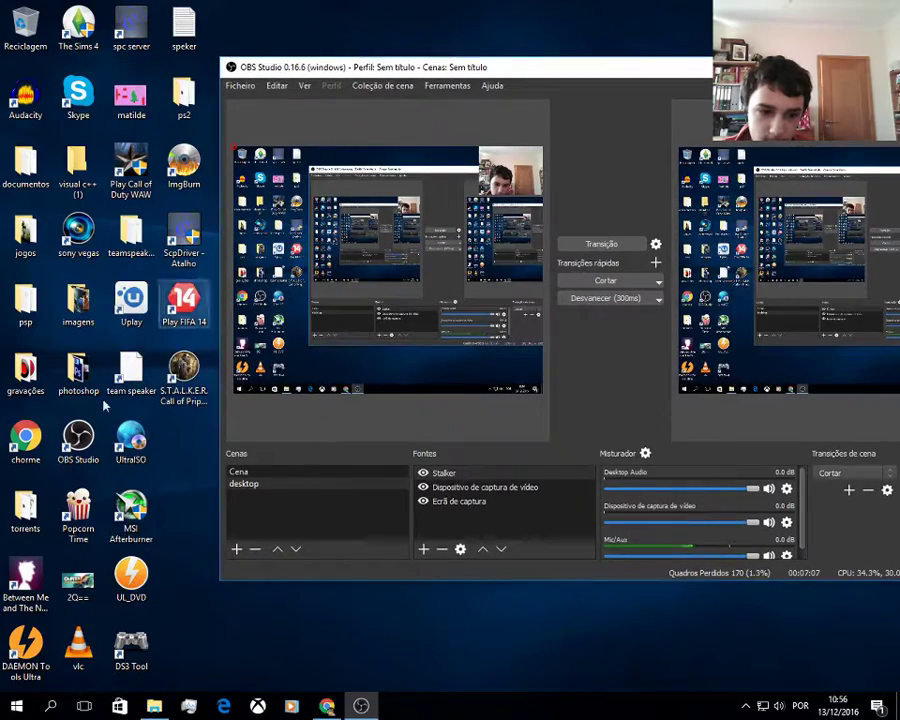
Step: Open the file location of the S.T.A.L.K.E.R. Call of Pripyat desktop shortcut
right_click(162, 389)
click(183, 367)
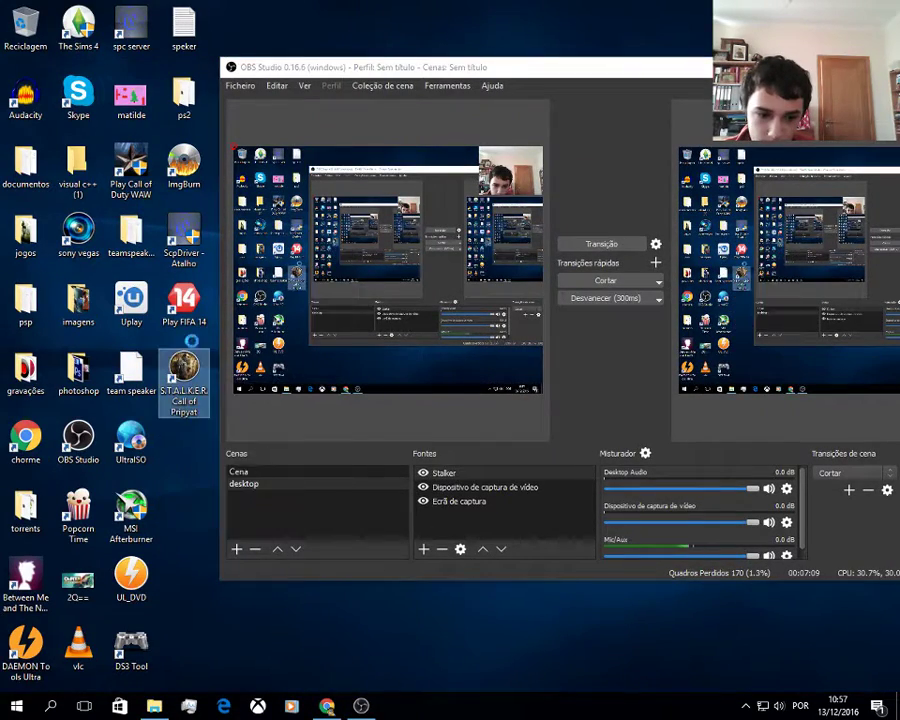
right_click(180, 370)
click(250, 376)
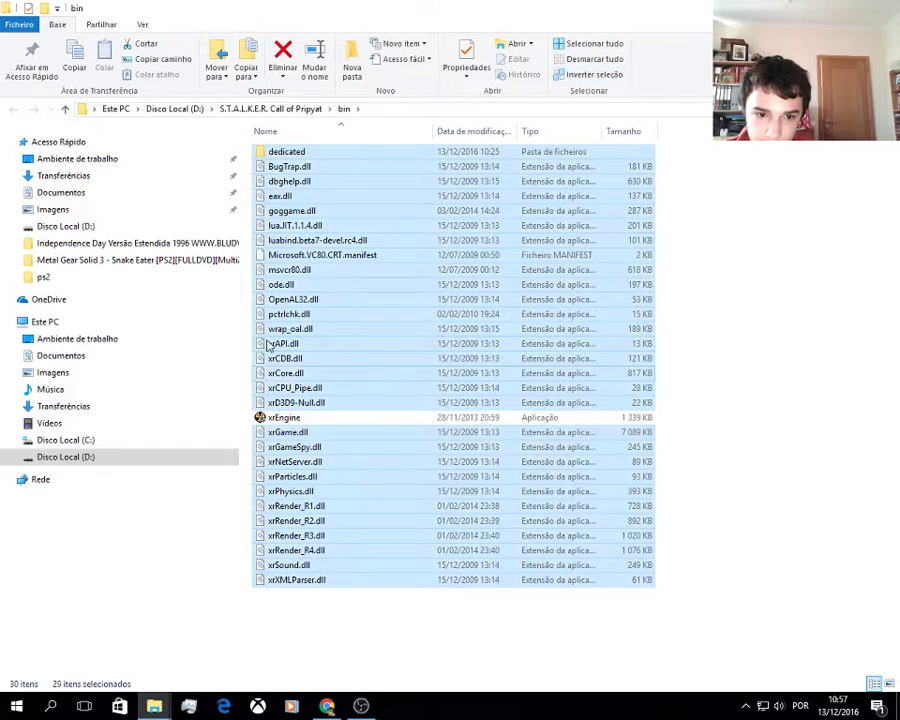
Step: Run the unins000 application from the S.T.A.L.K.E.R. Call of Pripyat folder and confirm uninstalling the game
click(65, 108)
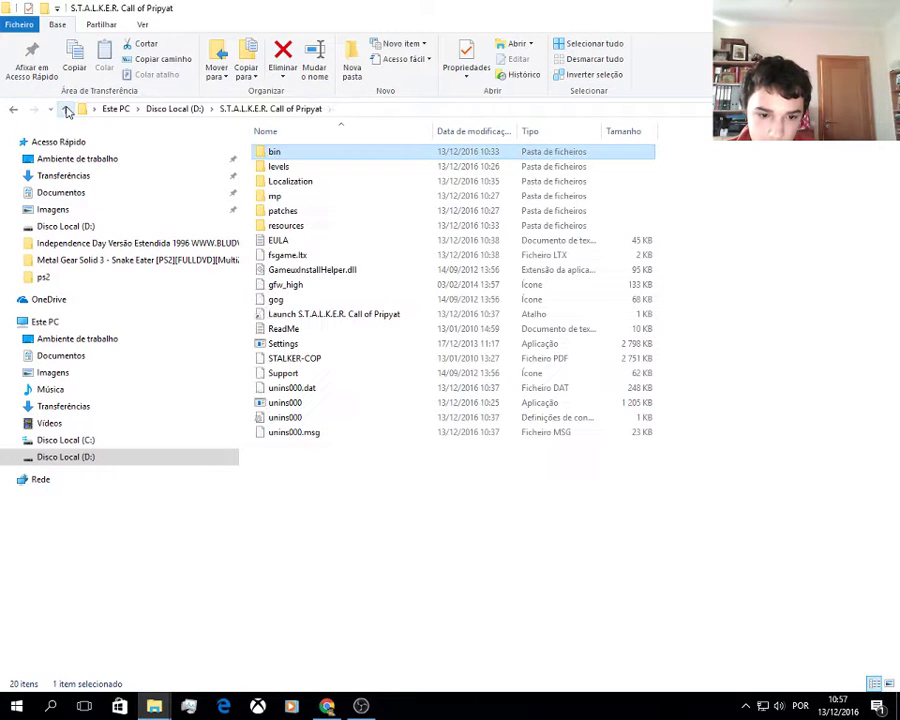
click(296, 402)
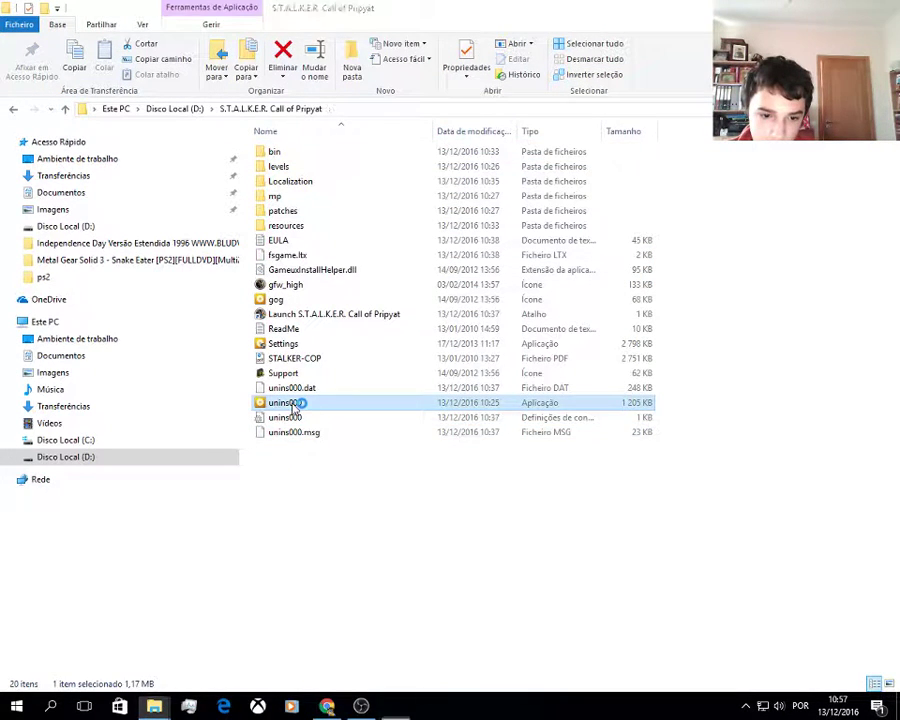
key(Return)
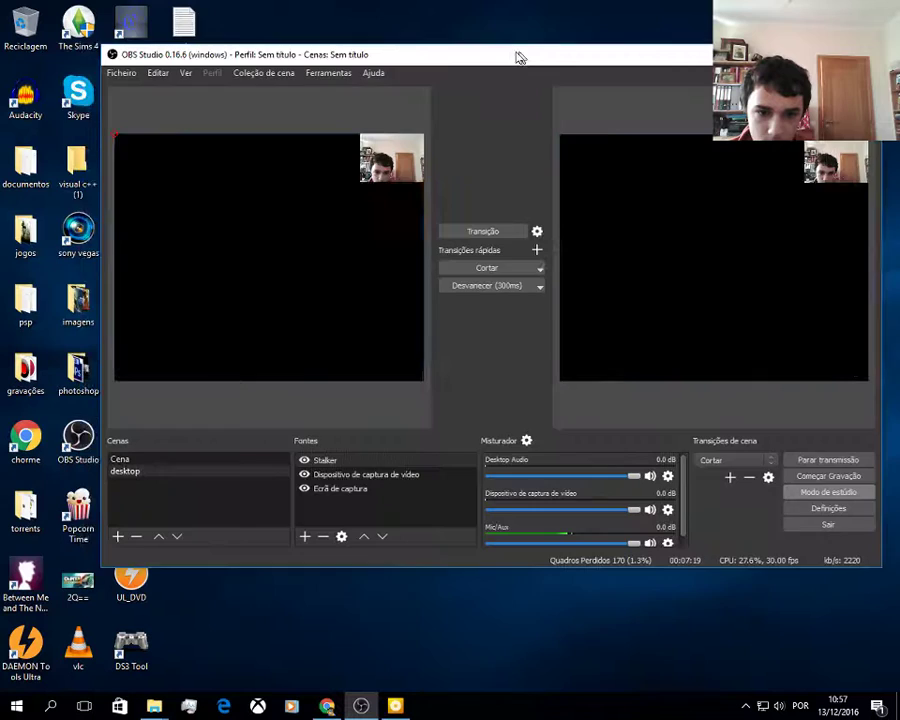
drag(518, 56, 446, 56)
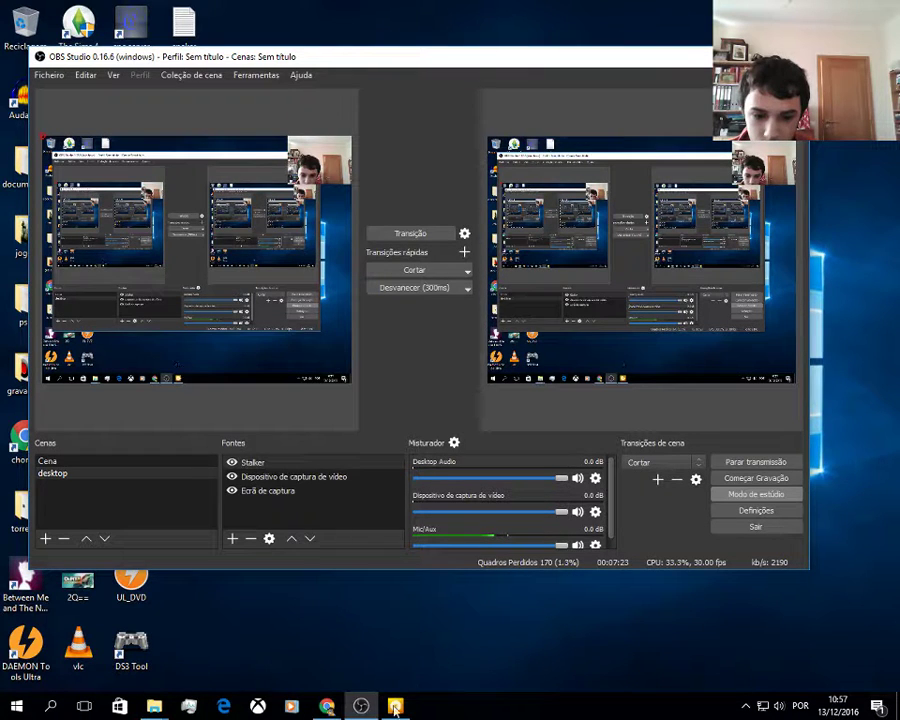
click(490, 405)
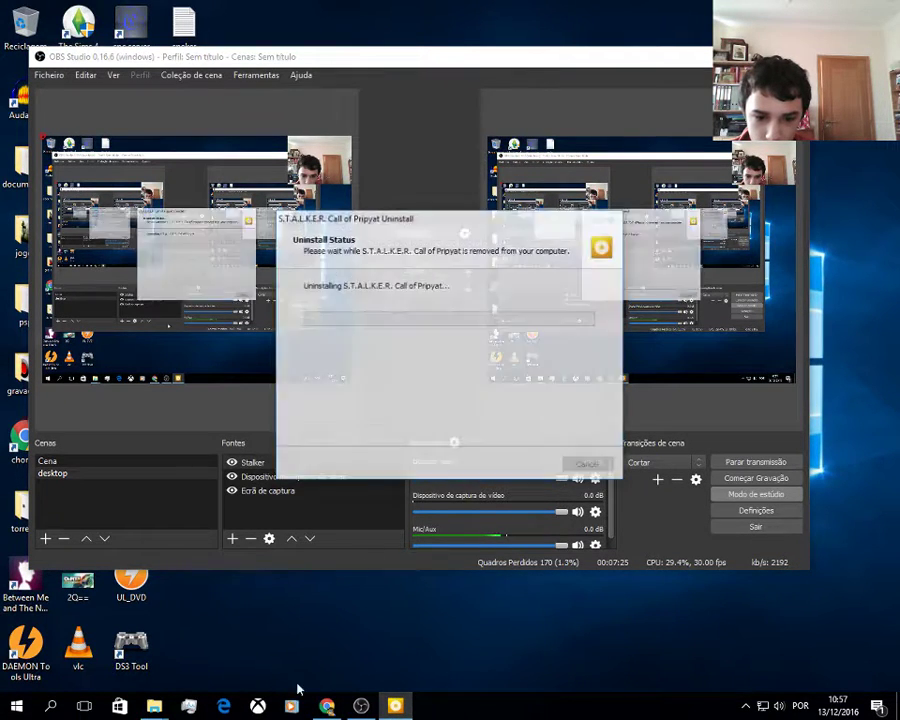
click(513, 406)
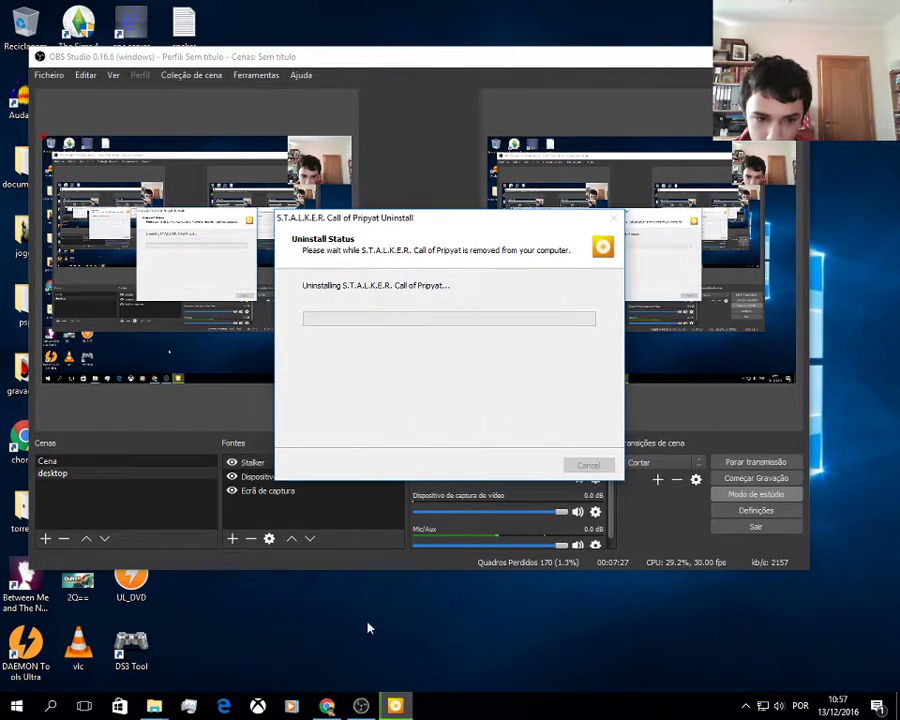
Step: Switch to the YouTube live dashboard in Chrome, dismiss the uninstaller's completion message, check the stream status and return to OBS Studio
click(322, 705)
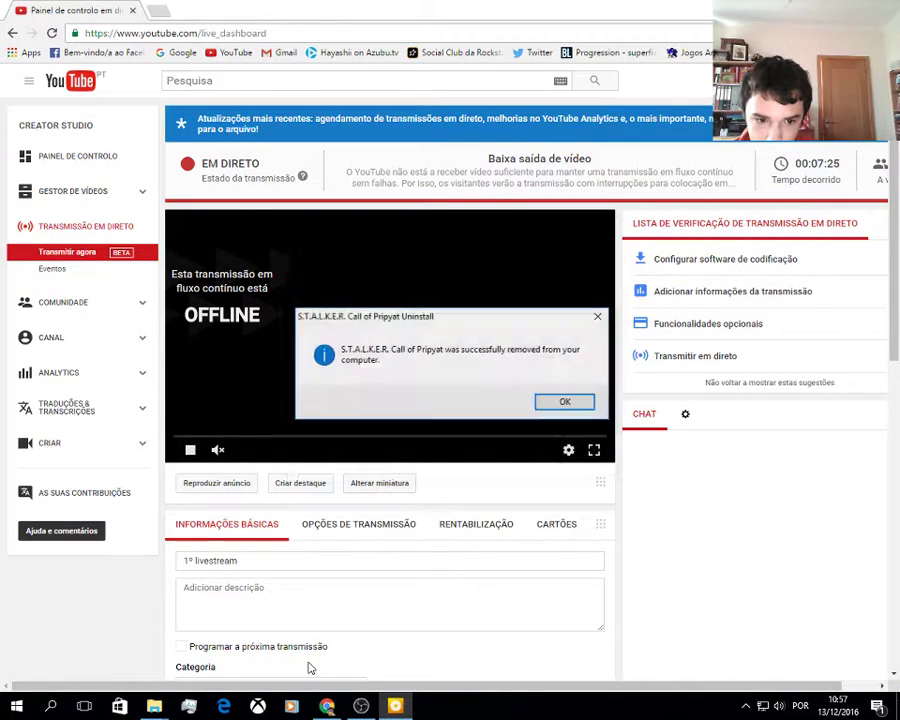
click(584, 409)
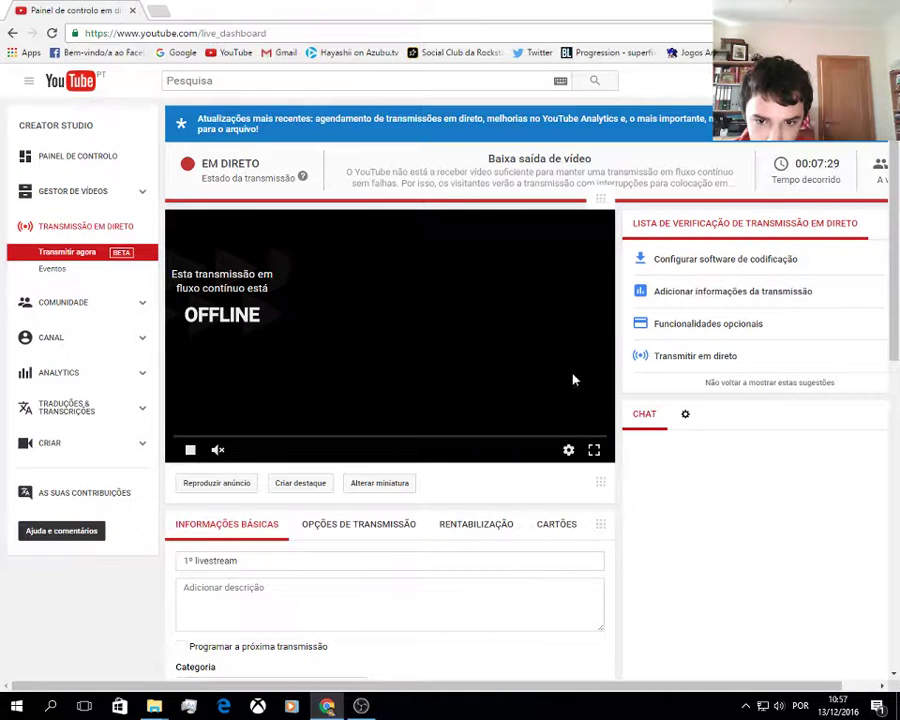
drag(693, 687, 884, 656)
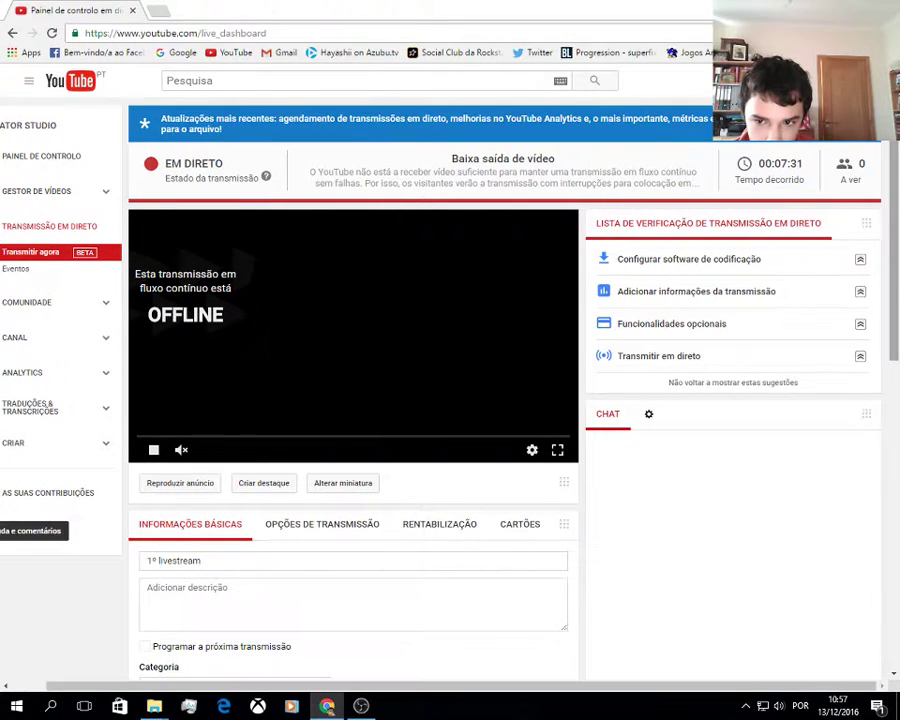
click(328, 708)
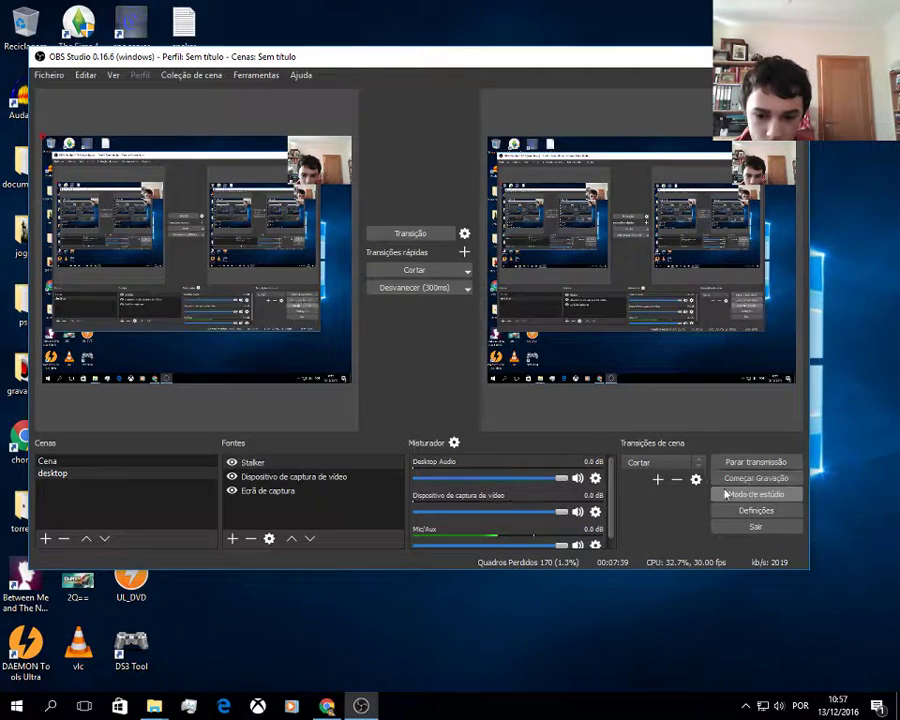
Step: Set the streaming video bitrate to 3000 in the OBS output settings and apply it
click(756, 510)
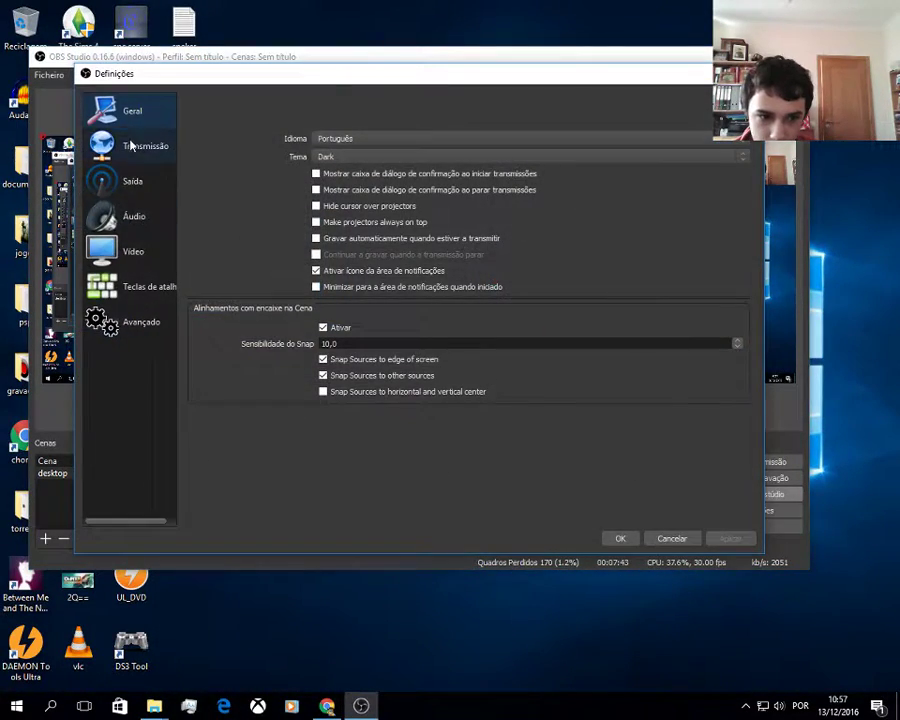
click(133, 145)
click(161, 184)
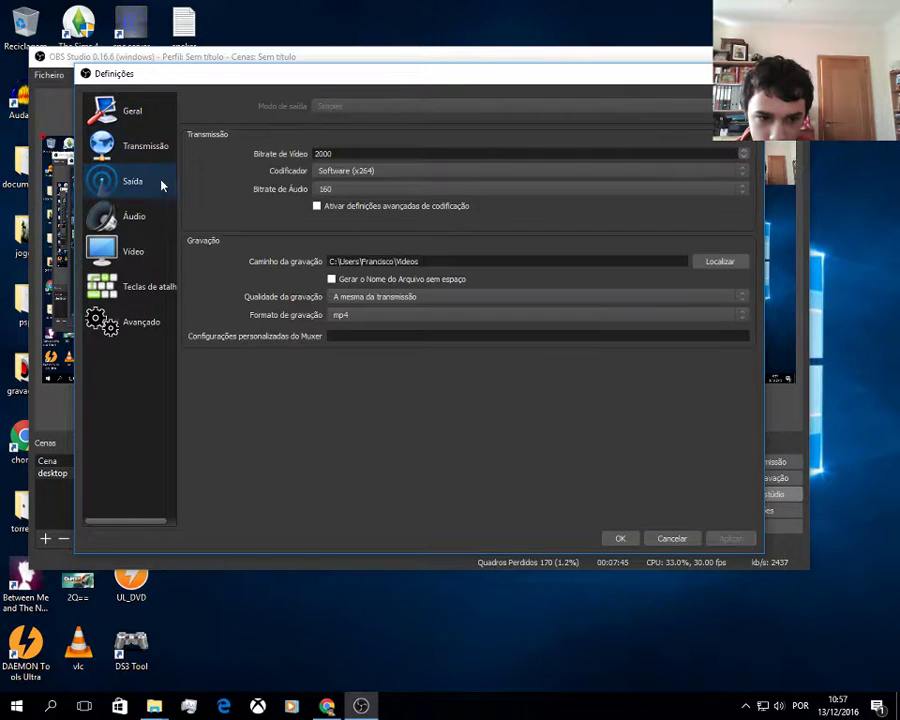
click(743, 151)
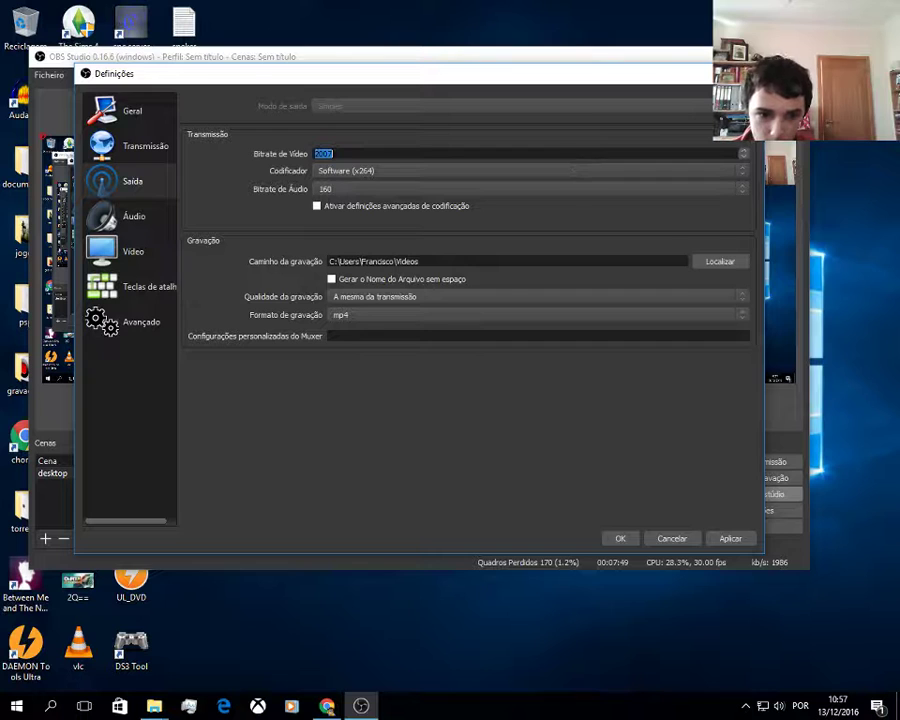
text(300)
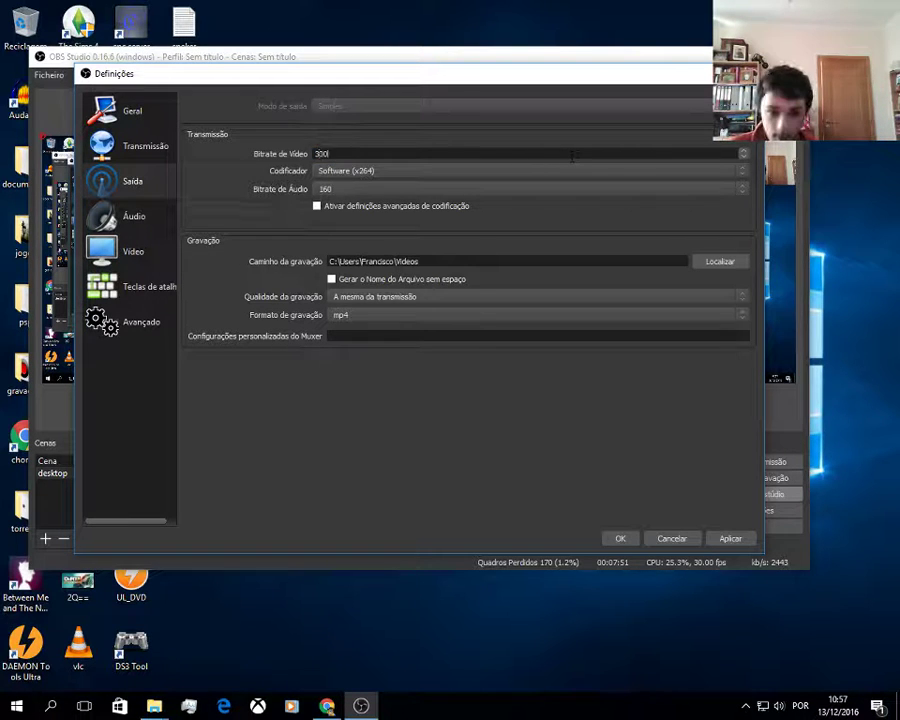
text(0)
click(730, 538)
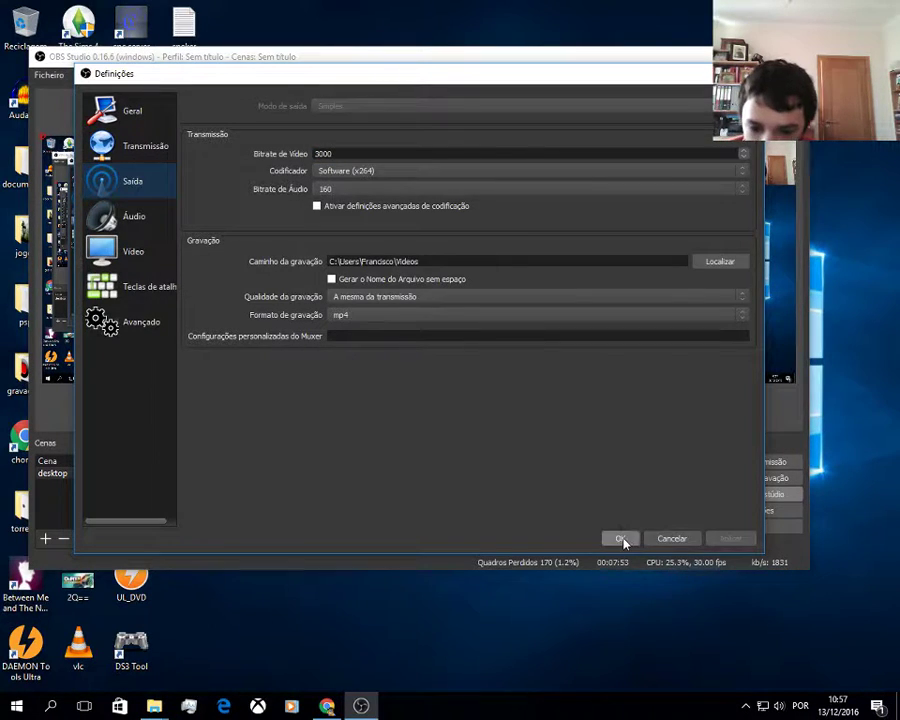
click(620, 538)
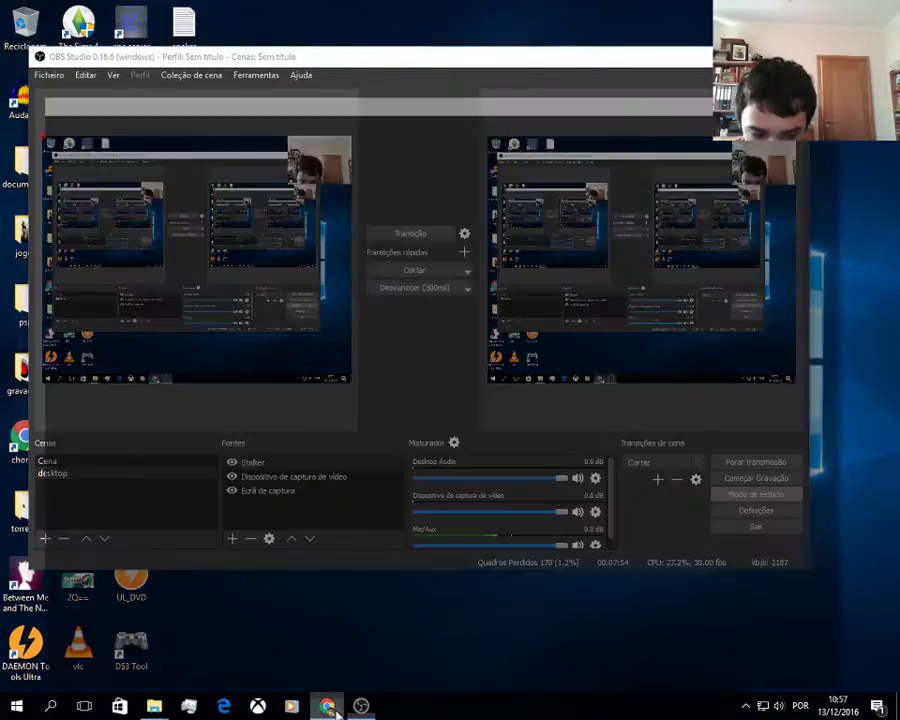
Step: Check the stream status on the YouTube live dashboard in Chrome and return to OBS Studio
click(328, 706)
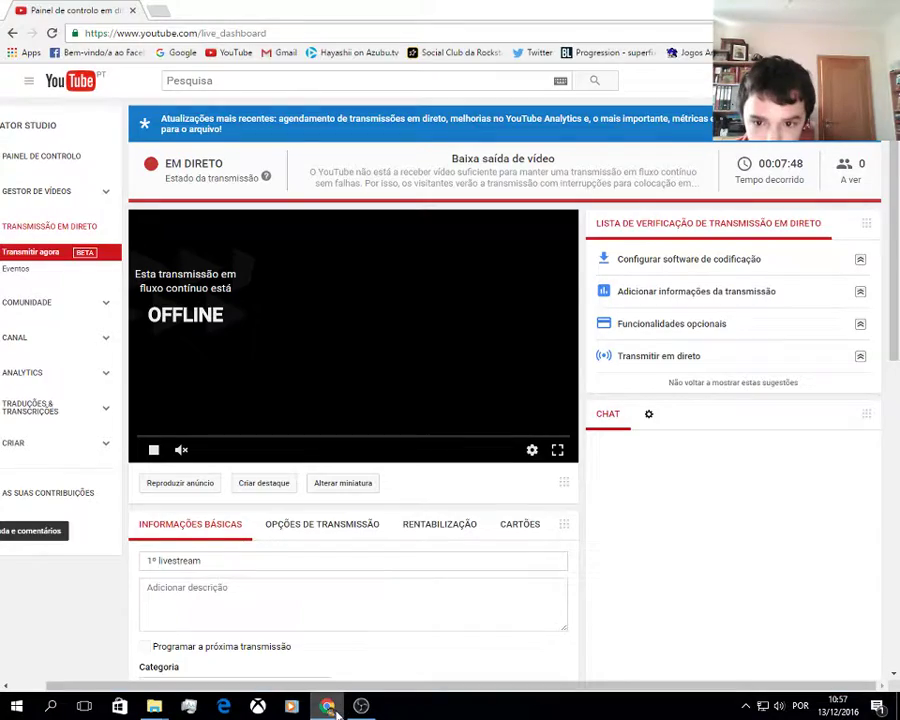
click(330, 708)
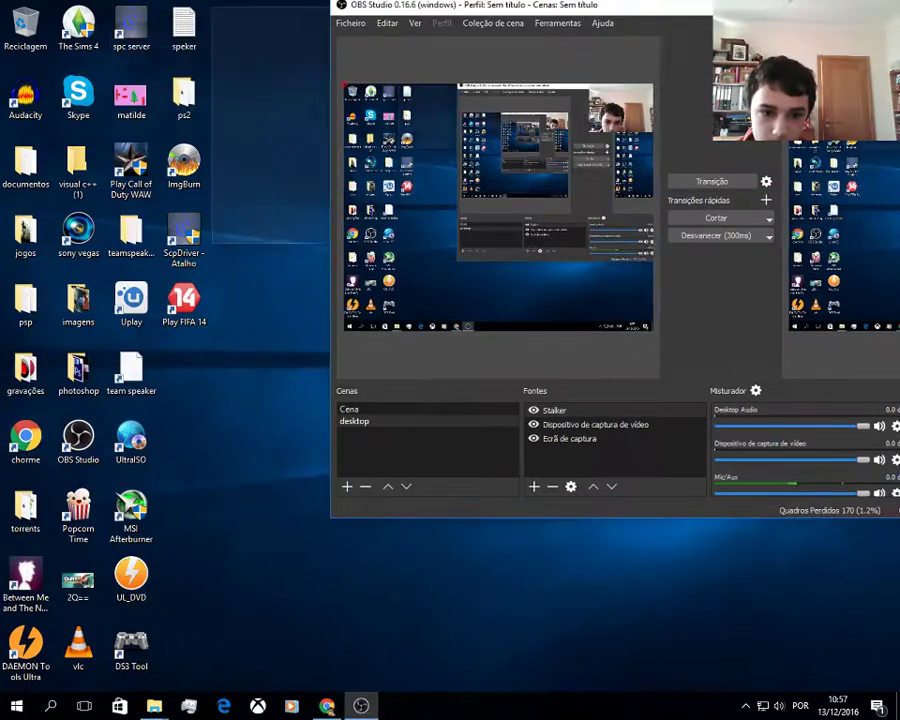
Step: Open the jogos folder on the desktop, launch the Legendary game shortcut and put the folder window away
drag(520, 5, 419, 44)
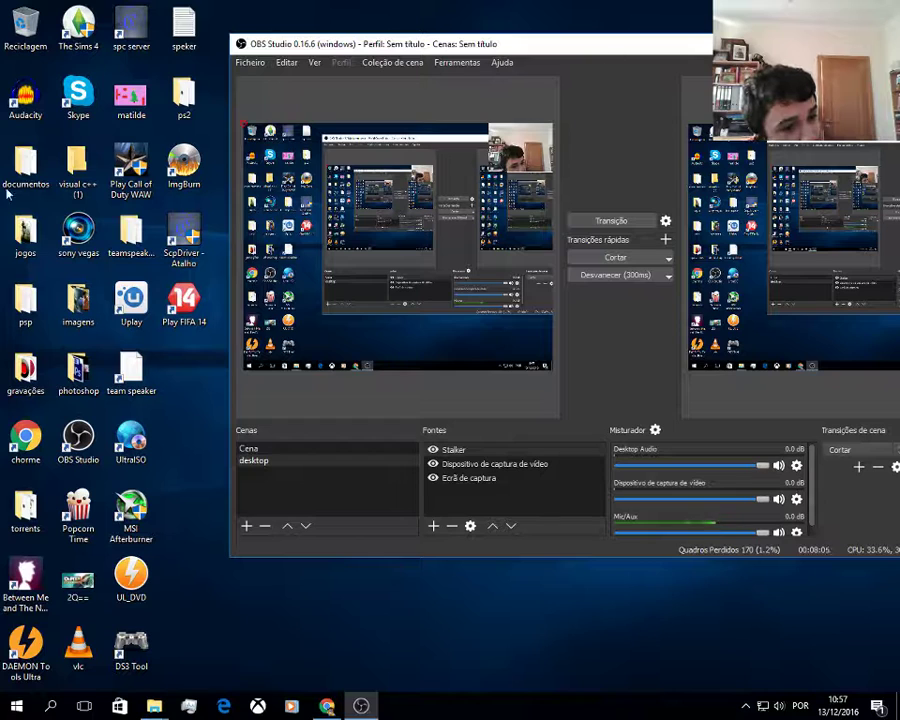
click(18, 252)
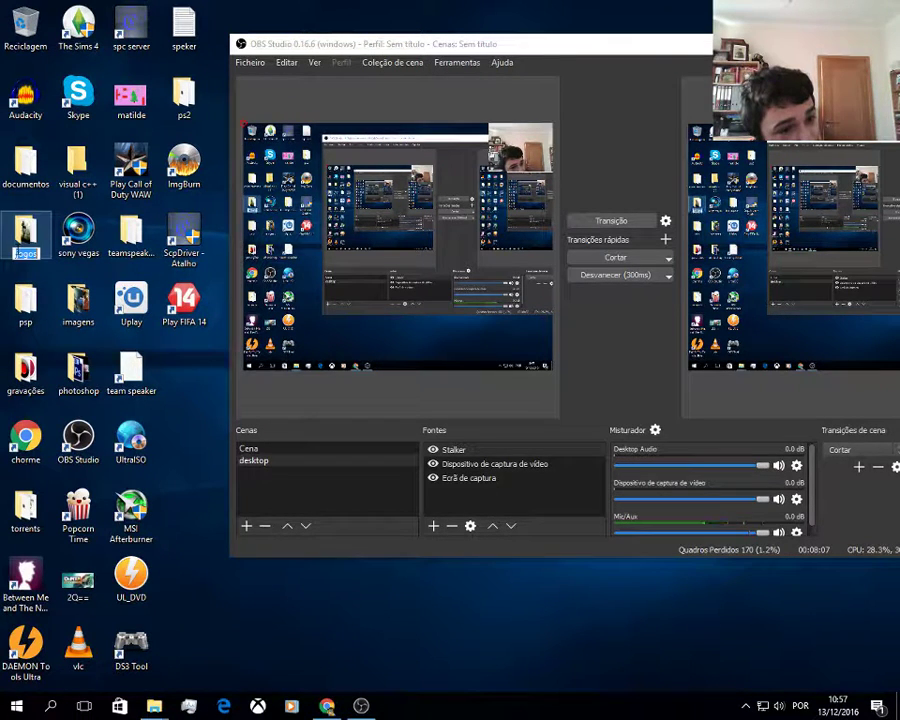
double_click(22, 246)
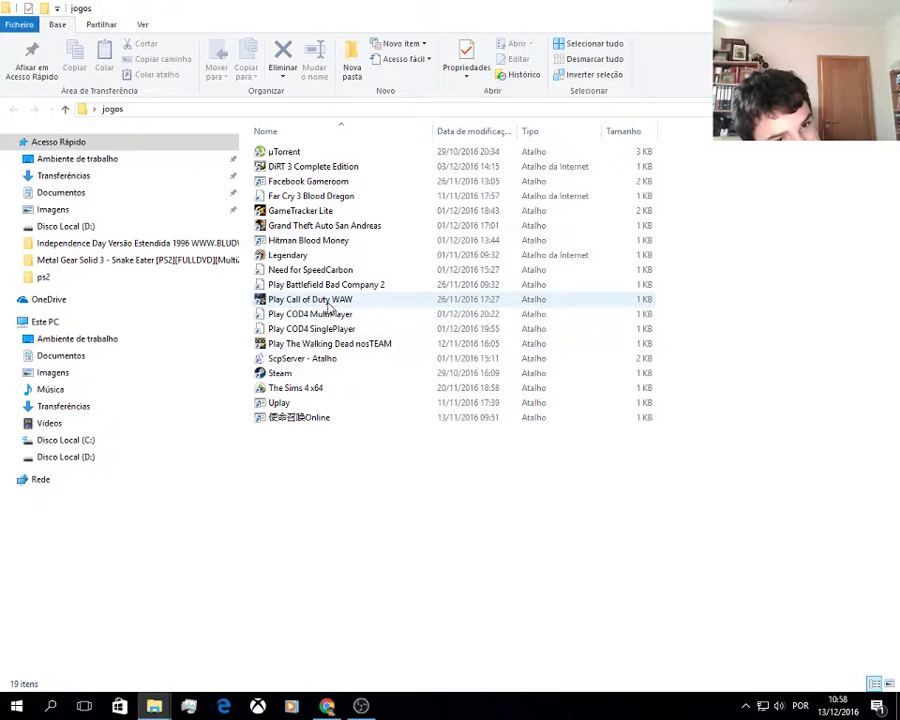
double_click(314, 255)
click(819, 8)
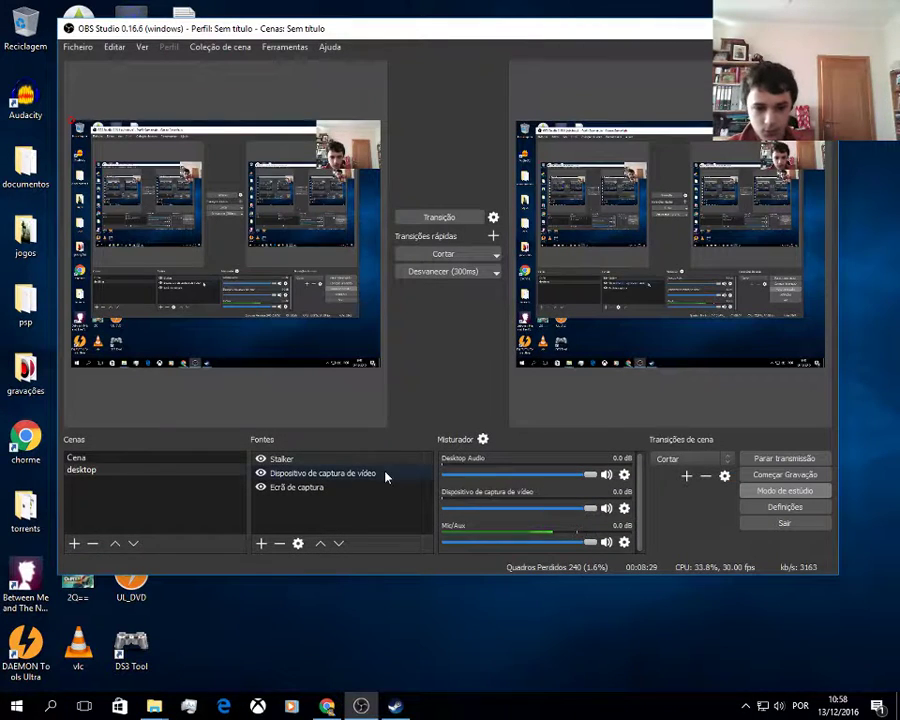
Step: Try switching the Stalker source's capture mode from a specific window to "Capturar qualquer aplicação em ecrã inteiro" in its properties
click(285, 544)
click(520, 322)
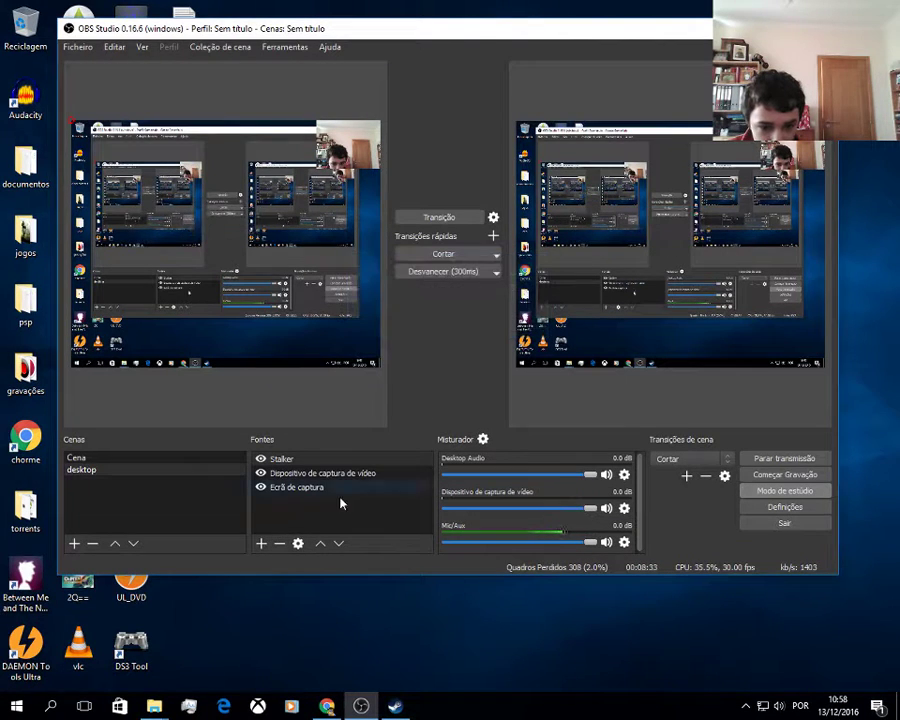
click(297, 543)
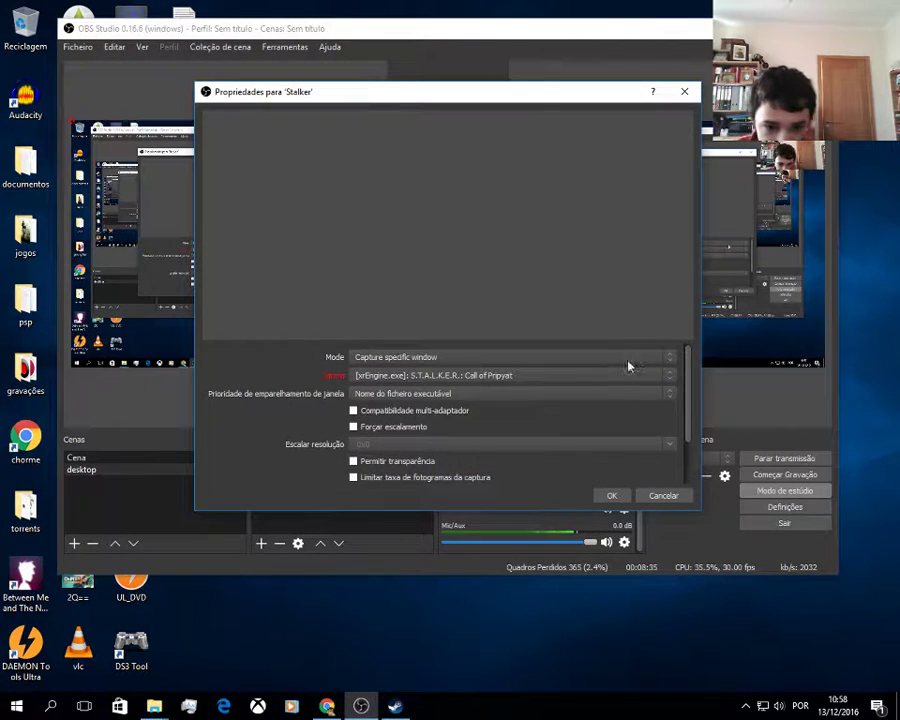
click(672, 377)
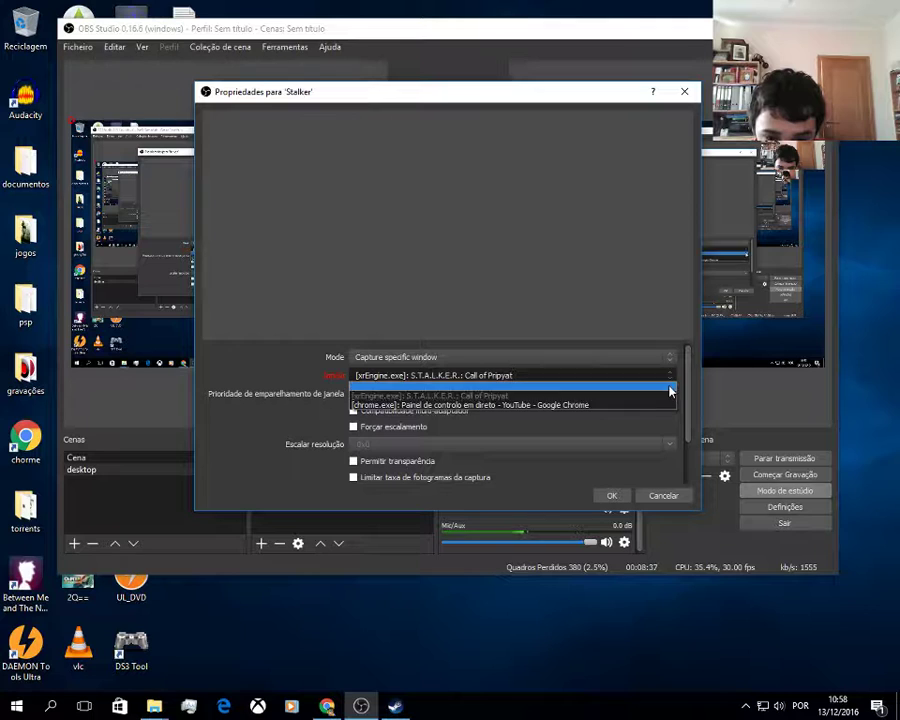
click(466, 374)
click(467, 360)
click(464, 358)
click(458, 358)
click(456, 356)
click(455, 356)
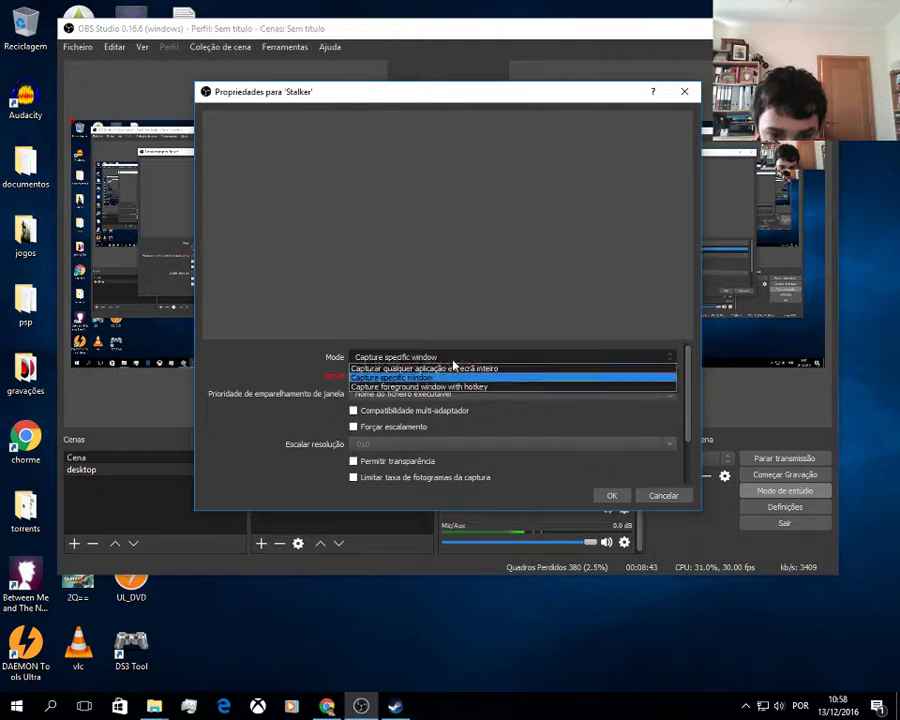
click(455, 371)
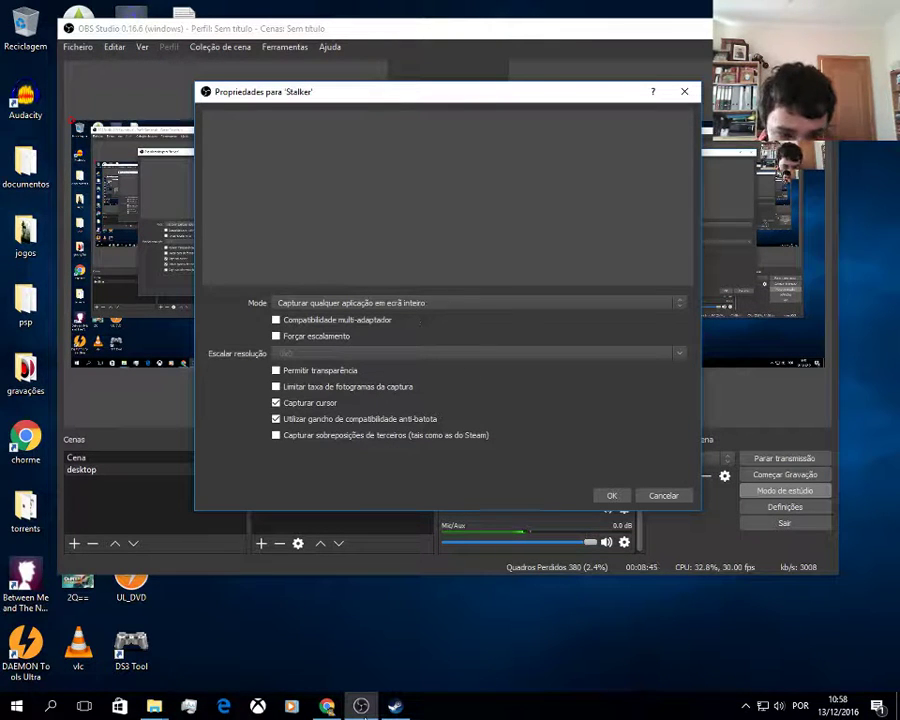
Step: Check the progress of the Steam update, minimise its window and return to OBS Studio
mouse_move(398, 706)
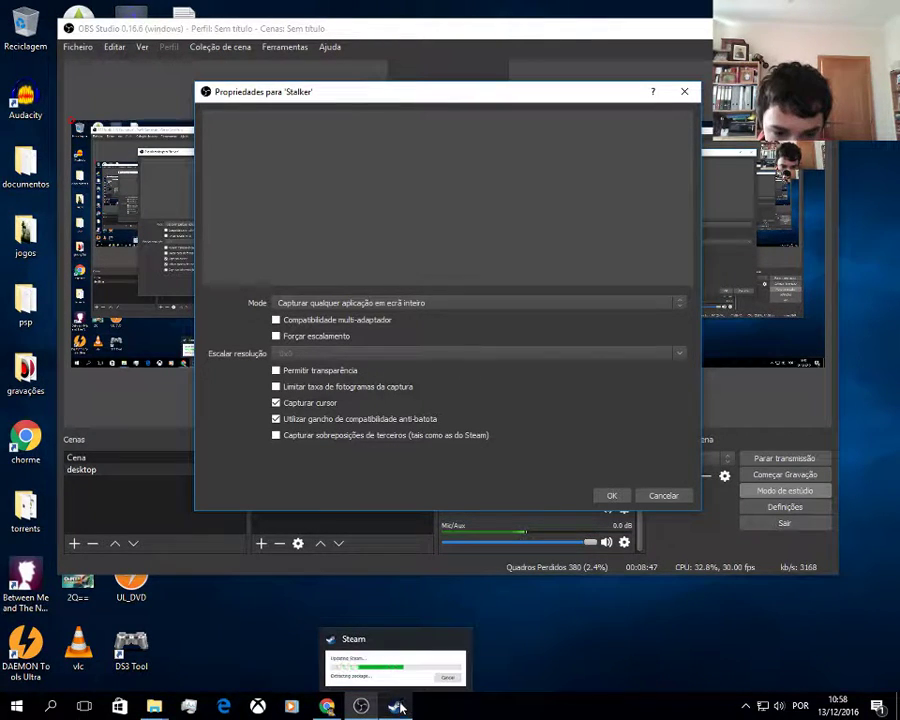
click(398, 678)
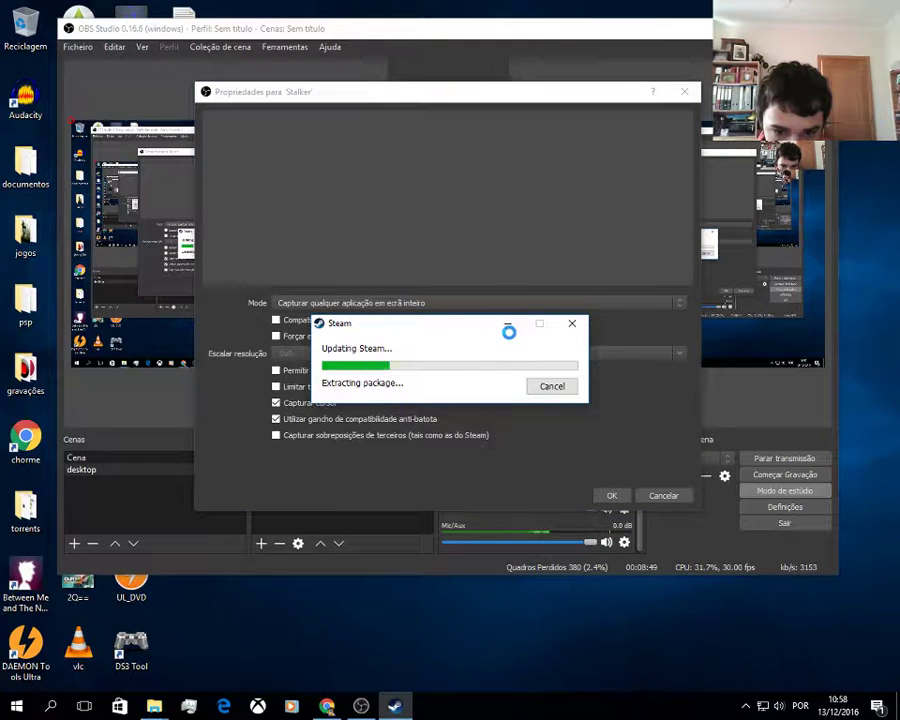
click(508, 324)
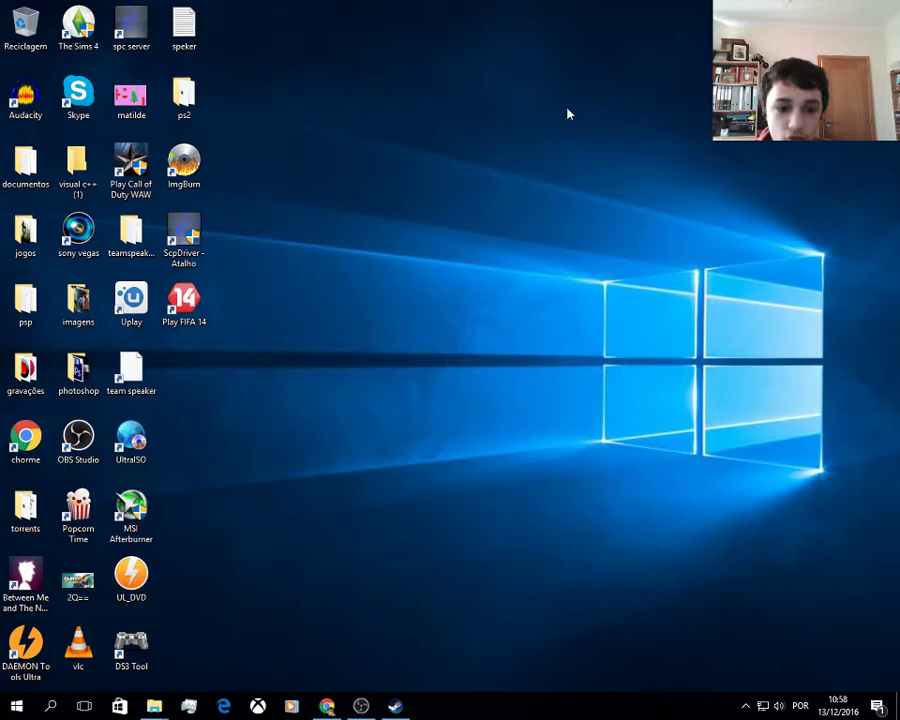
mouse_move(362, 706)
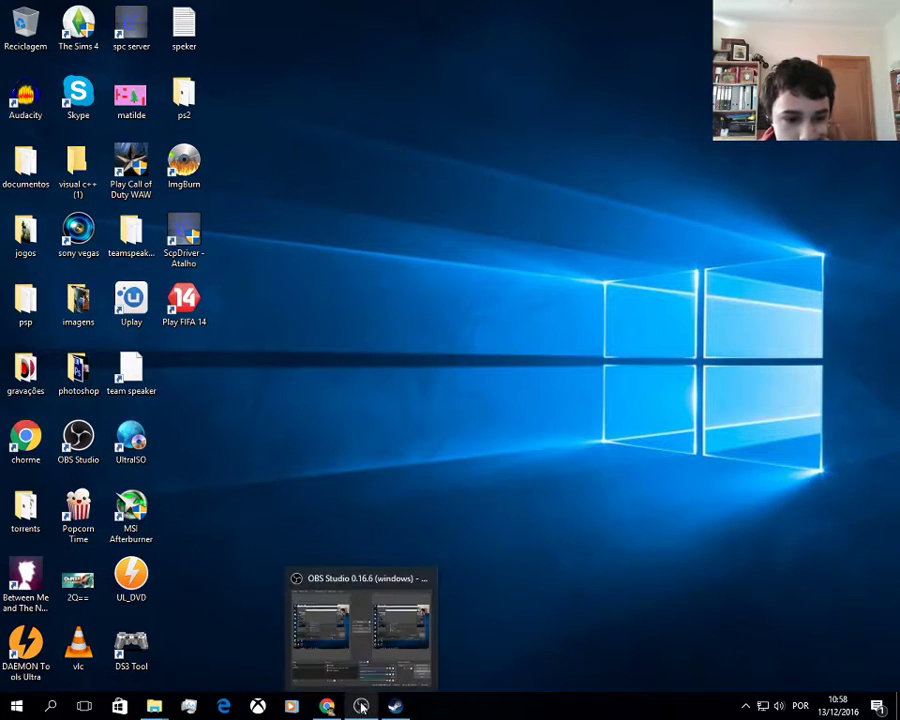
click(407, 665)
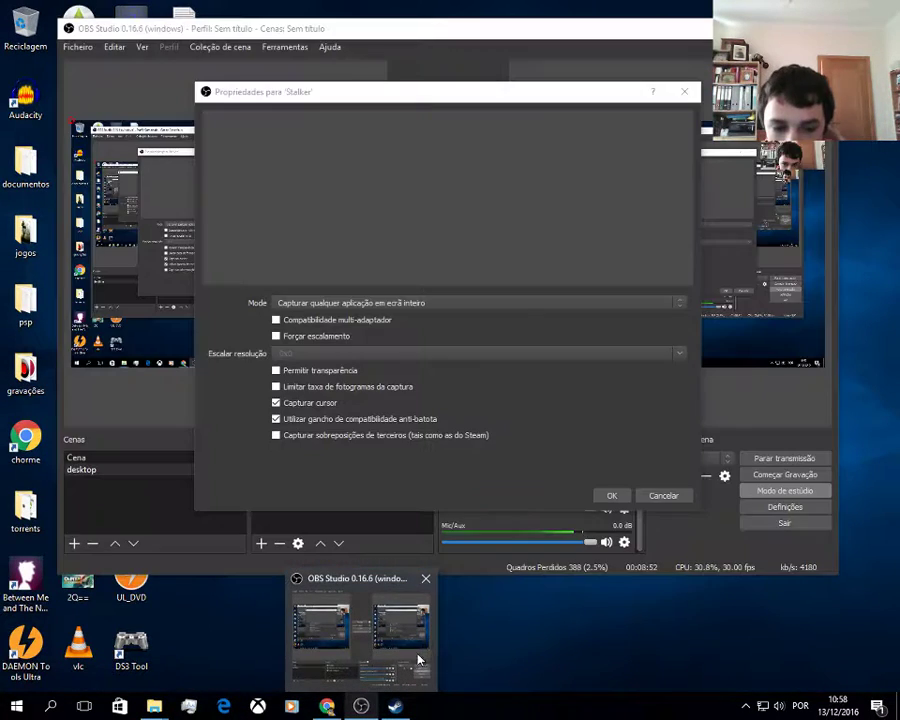
Step: Uncover and launch the Play Call of Duty WAW desktop shortcut, skip the intro and return to OBS Studio
drag(549, 22, 694, 88)
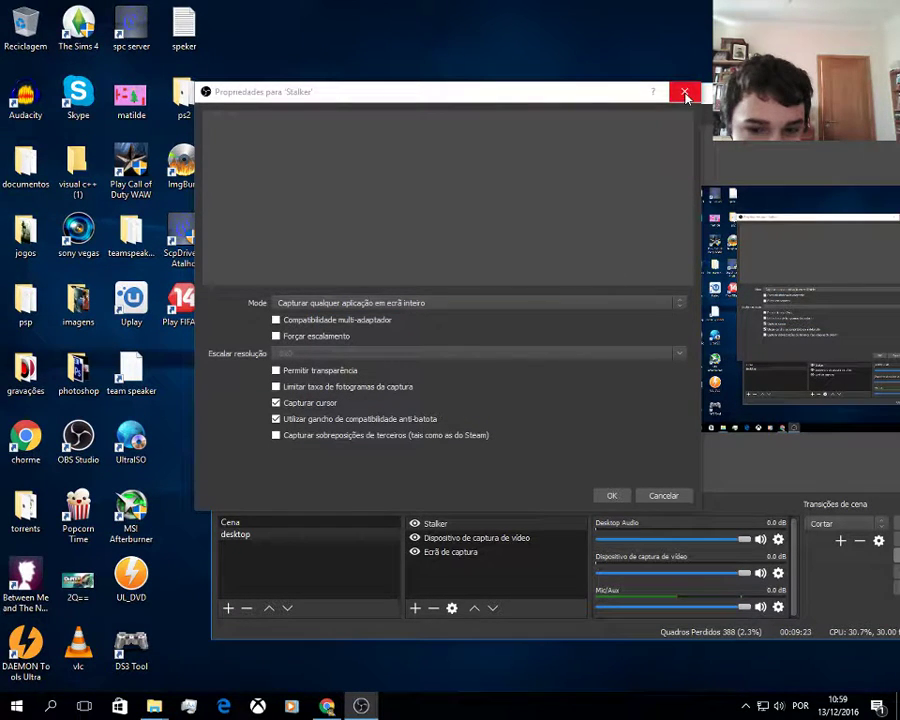
double_click(128, 165)
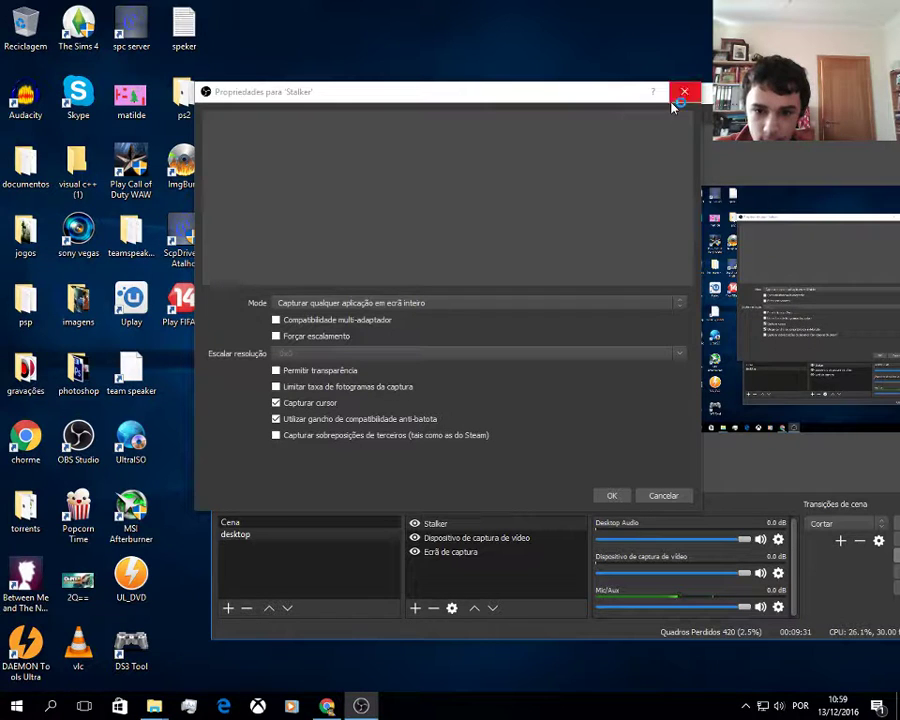
drag(752, 98, 654, 80)
drag(630, 78, 592, 59)
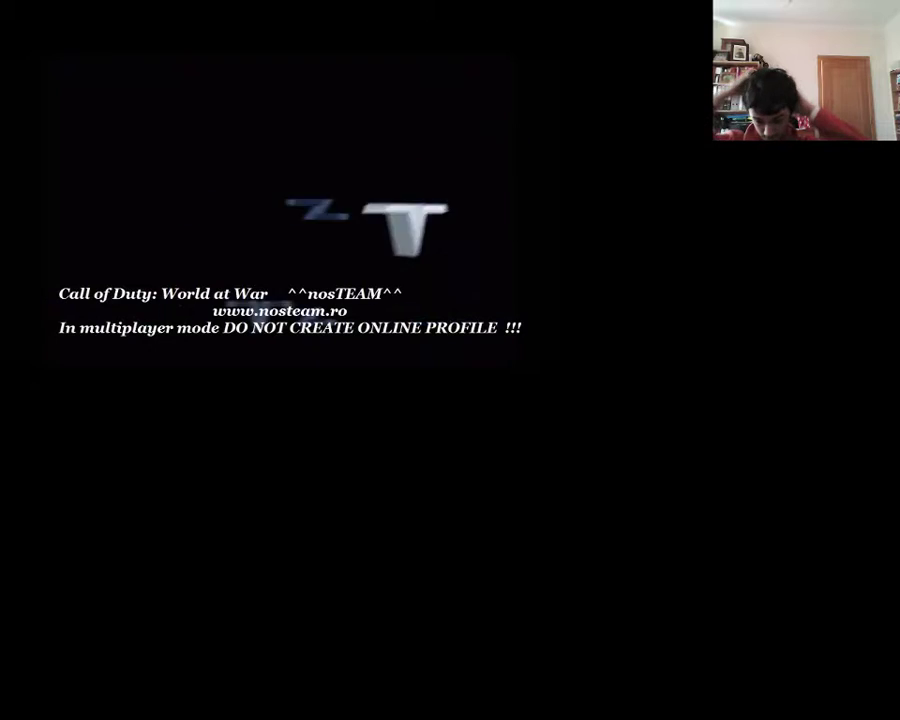
key(Escape)
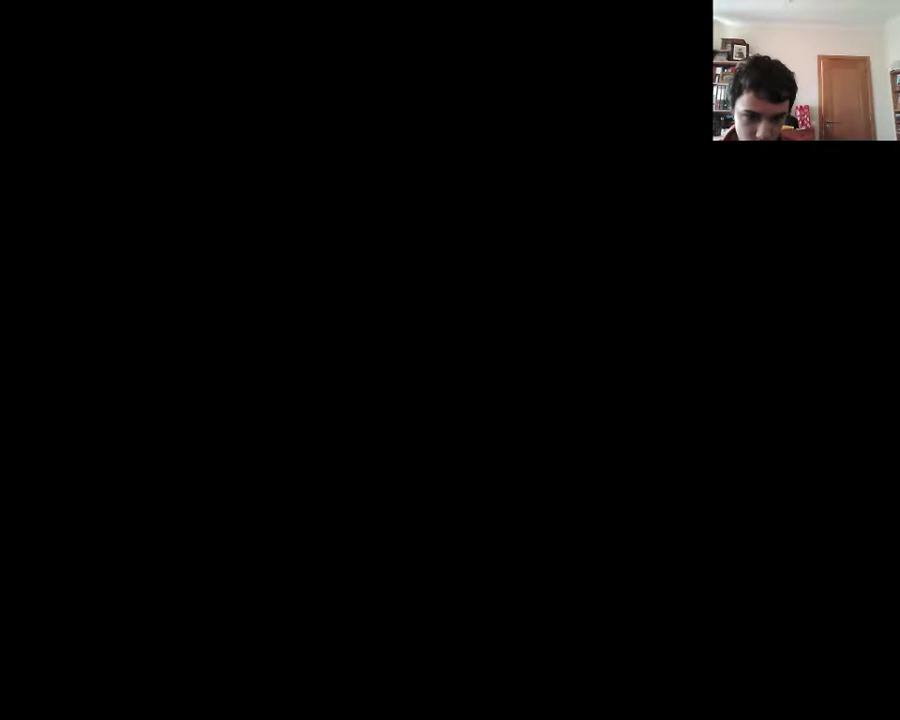
key(super)
click(459, 95)
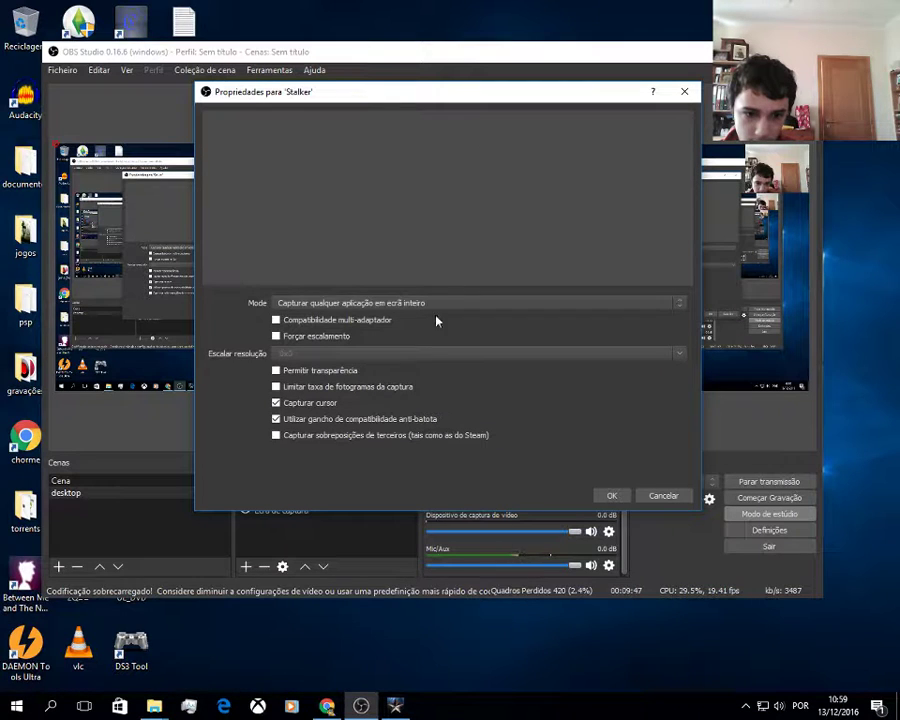
Step: Try the other capture modes and the window list for the Stalker source and discard the changes
click(400, 304)
click(408, 334)
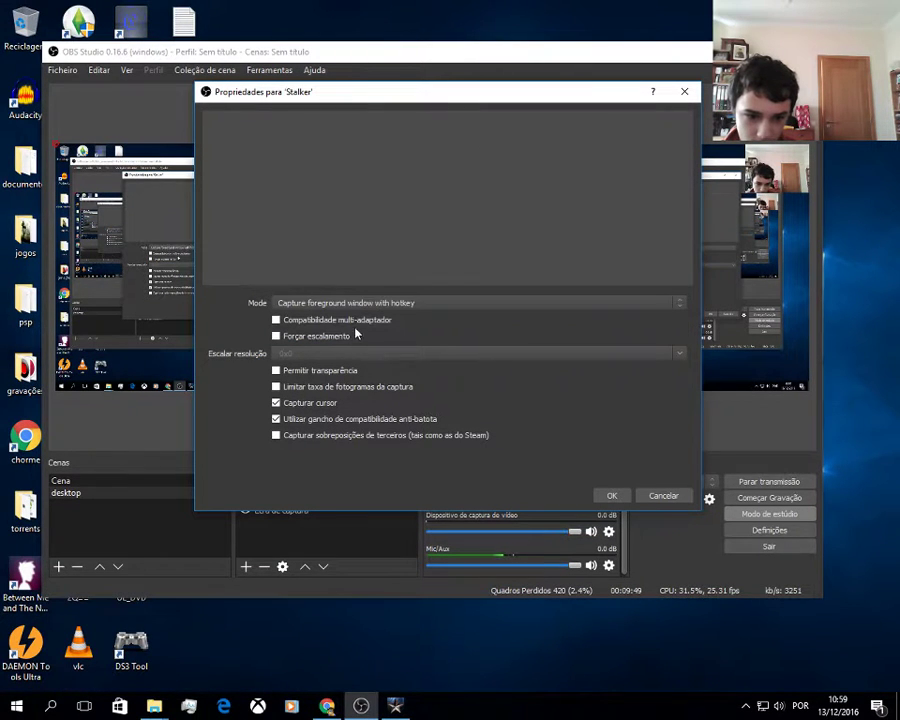
click(362, 304)
click(362, 311)
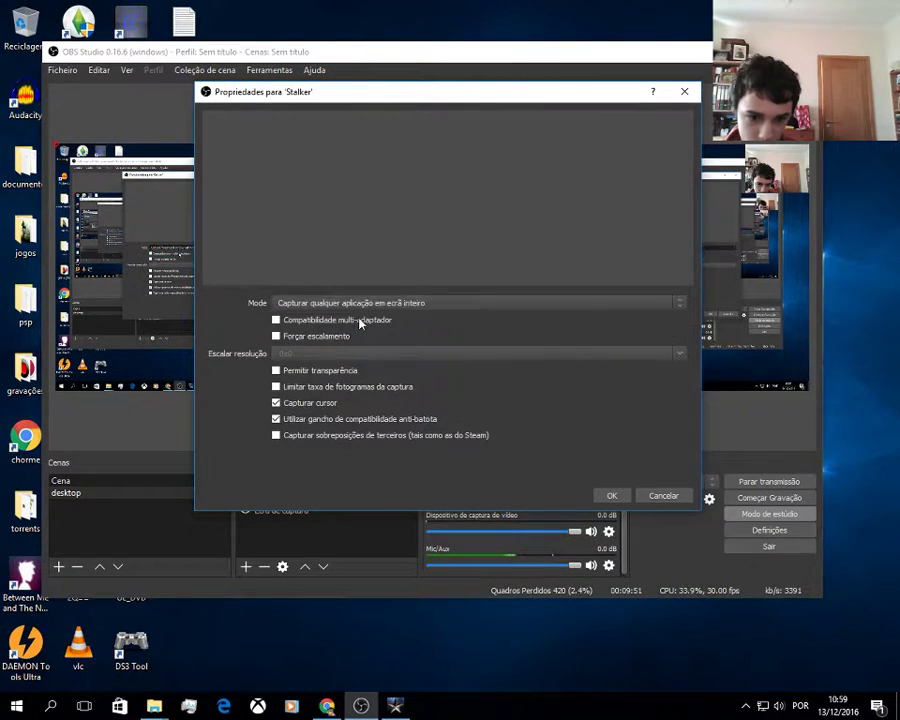
click(356, 304)
click(352, 321)
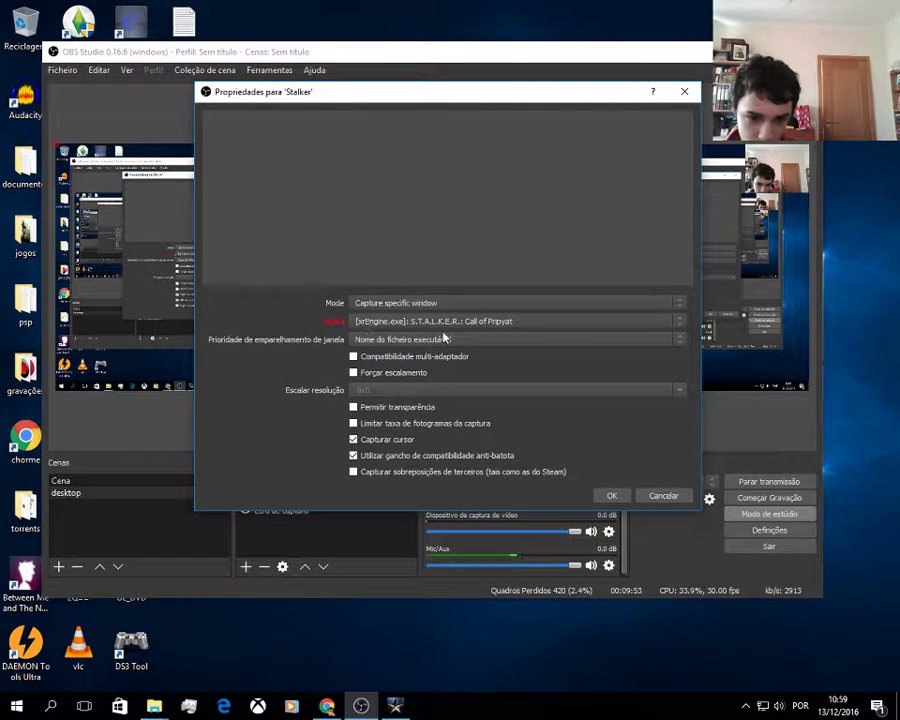
click(430, 321)
click(640, 328)
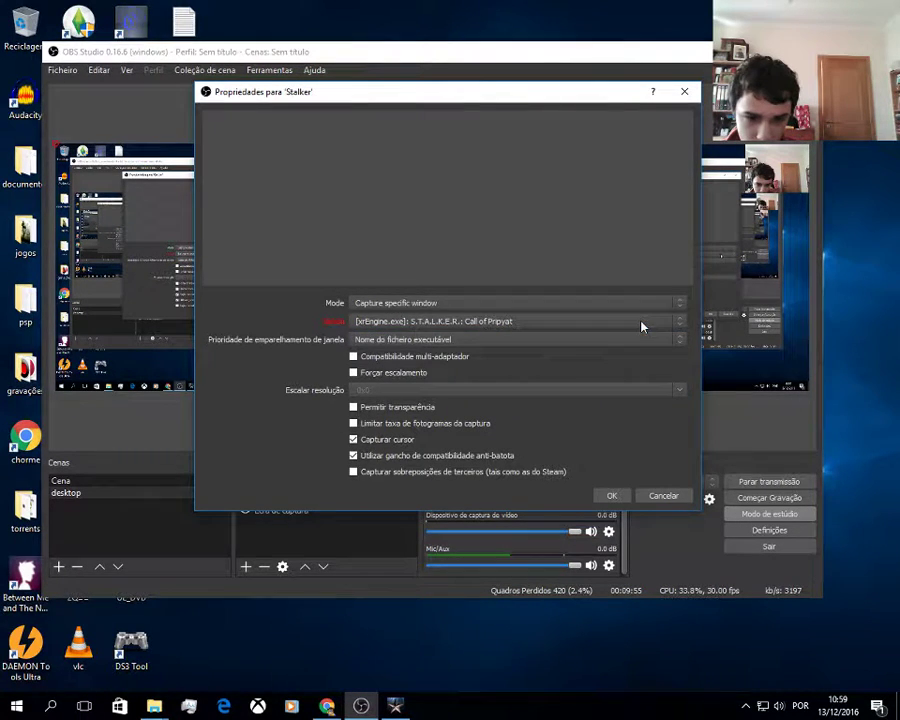
click(664, 495)
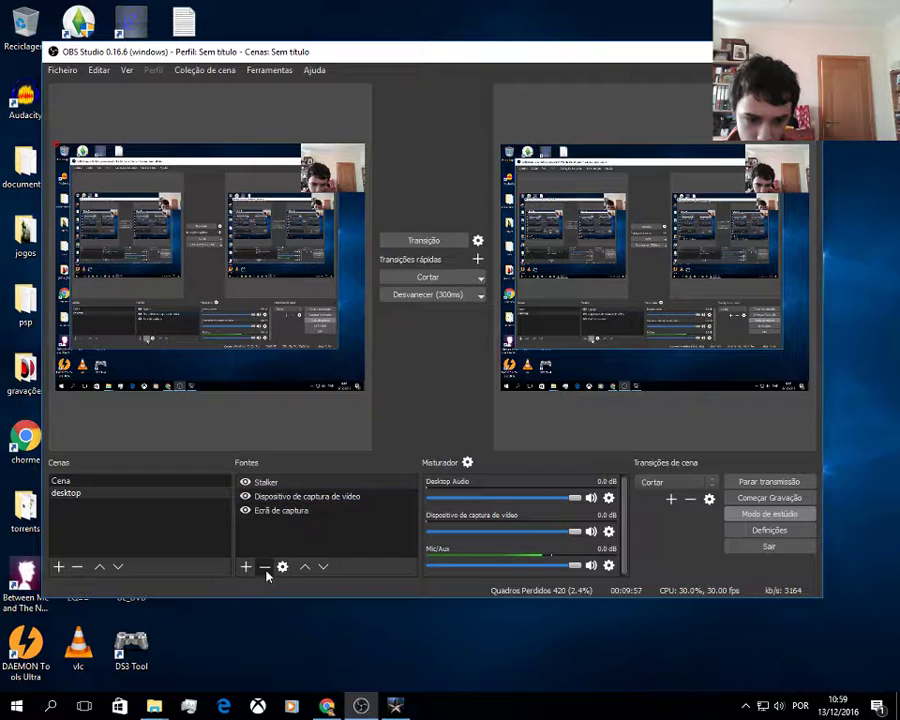
Step: Remove the Stalker source from the desktop scene and add a new game capture source named "waw"
click(265, 567)
click(459, 347)
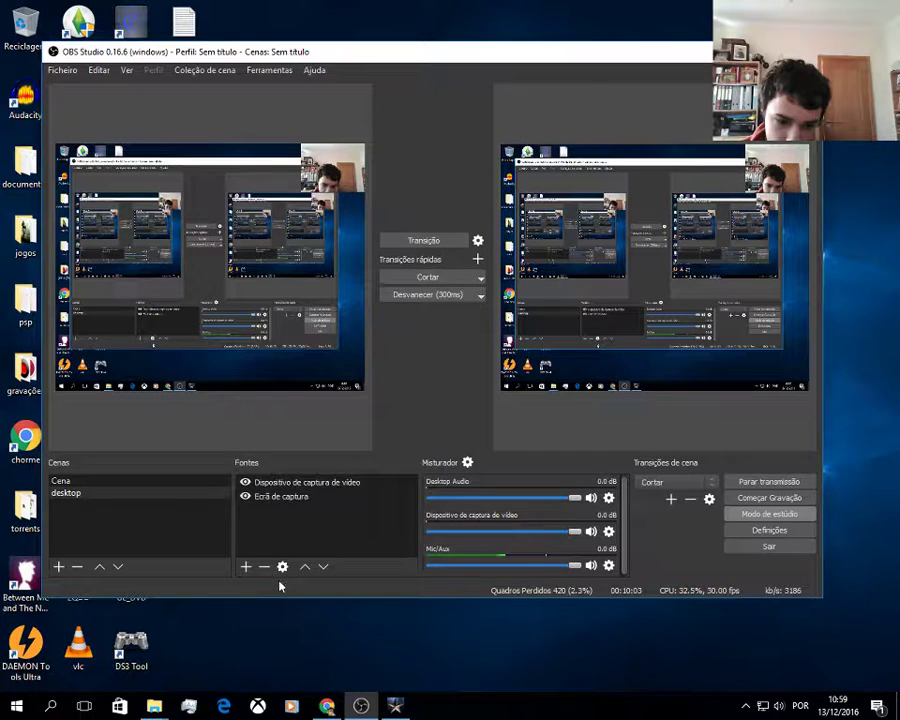
click(246, 567)
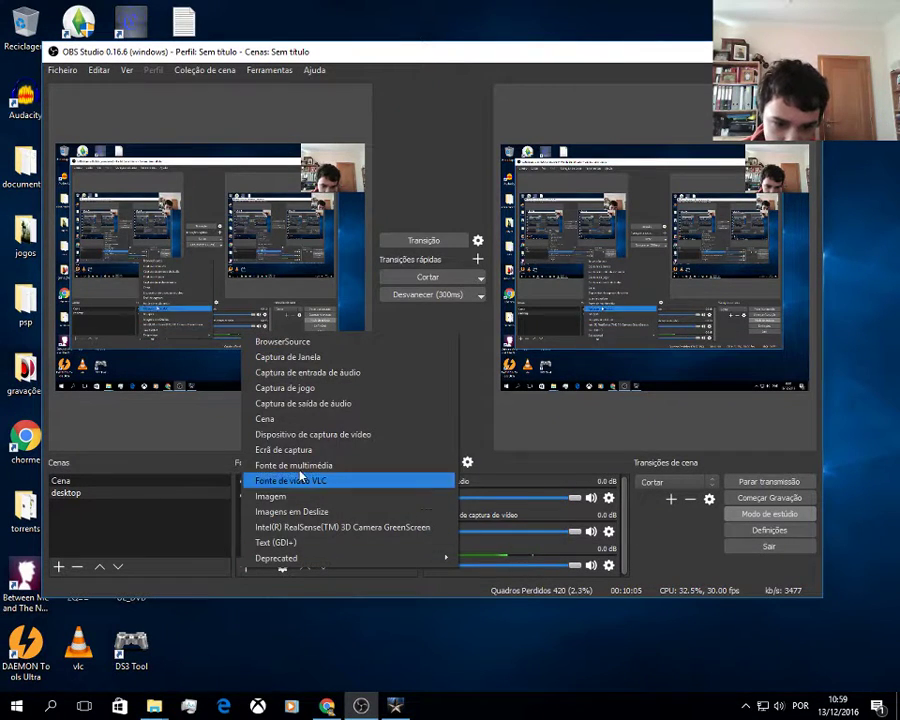
click(324, 389)
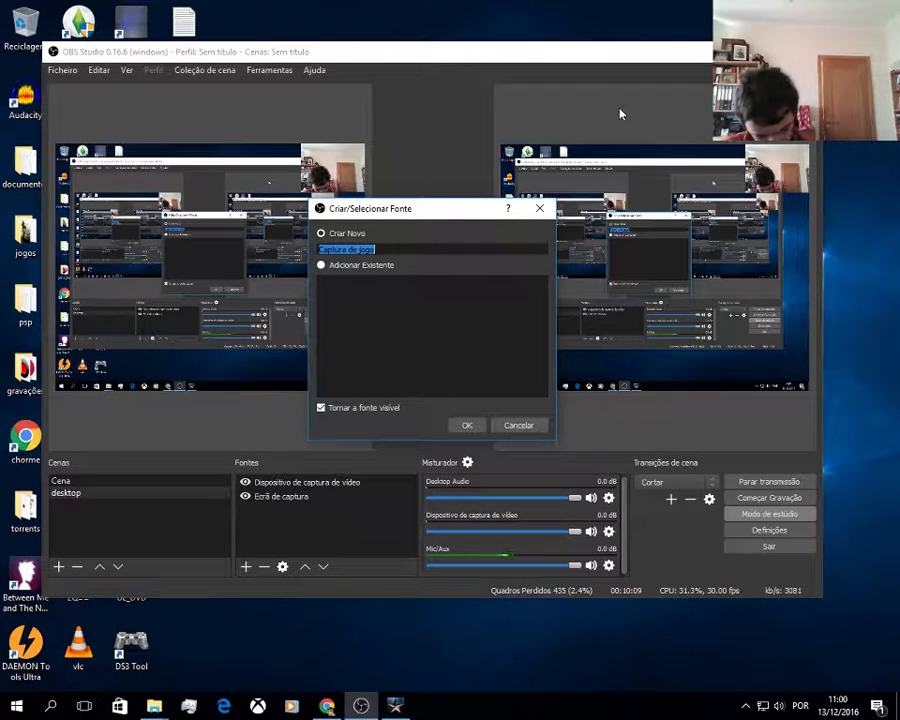
text(waw)
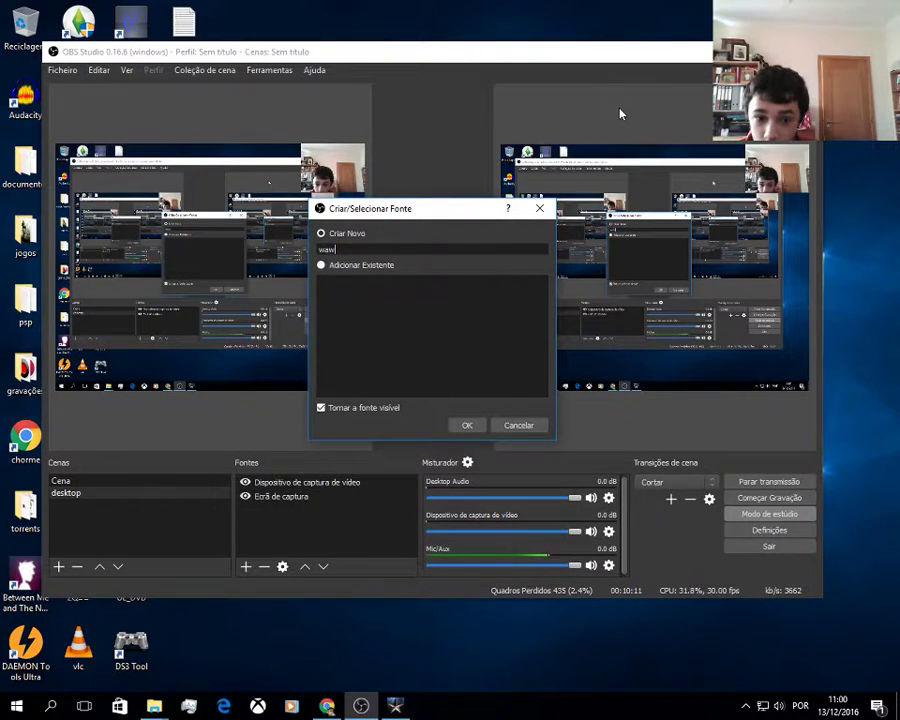
key(Return)
Step: Set the waw source to capture the specific window "[cod5sp.exe]: Call of Duty" and accept its properties
click(506, 399)
click(496, 418)
click(447, 381)
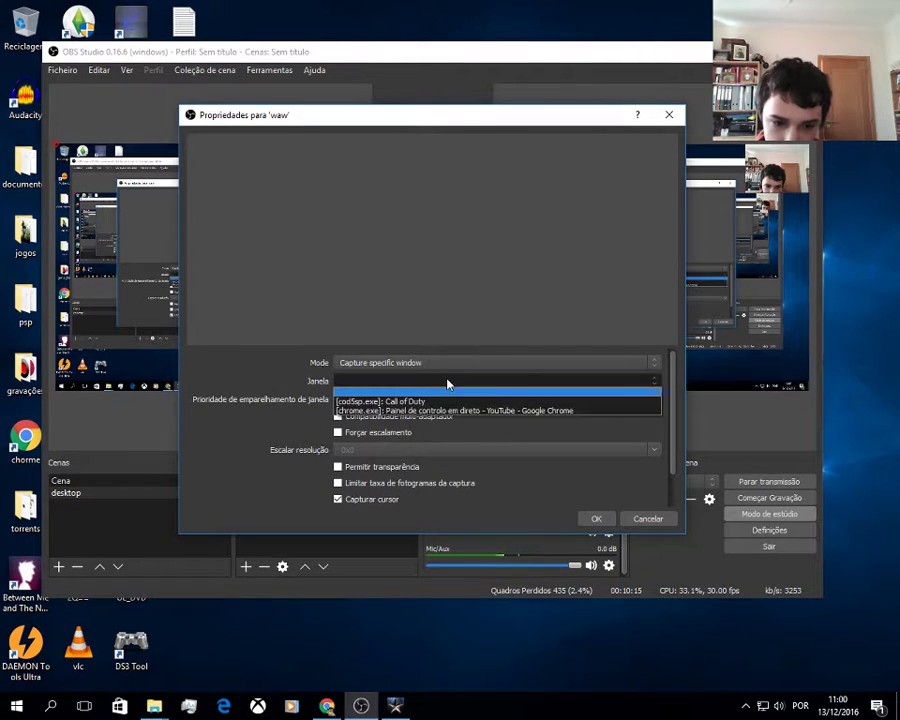
click(443, 402)
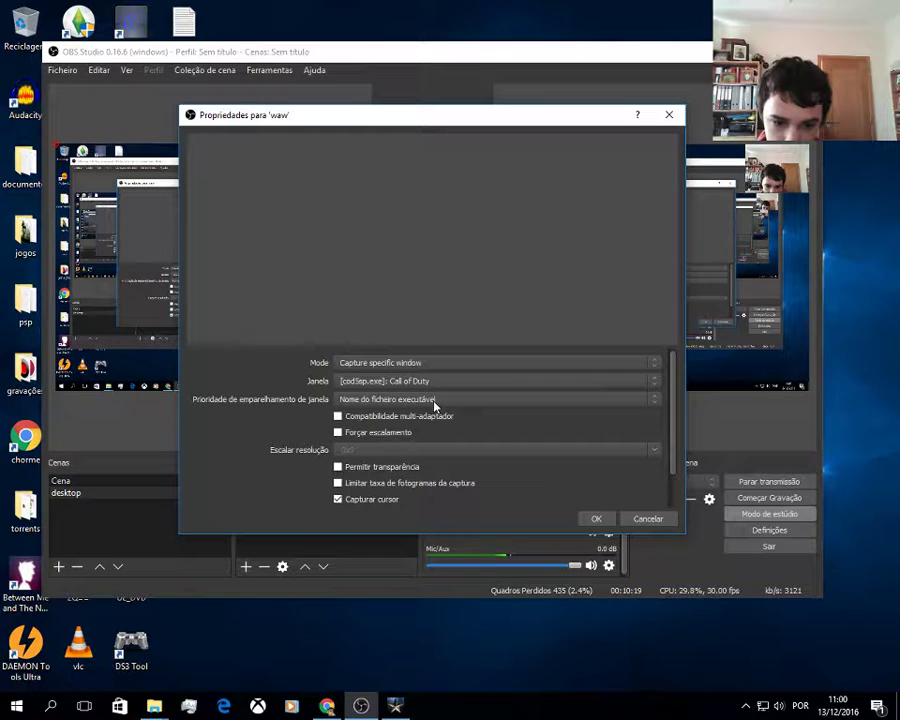
click(434, 401)
click(434, 401)
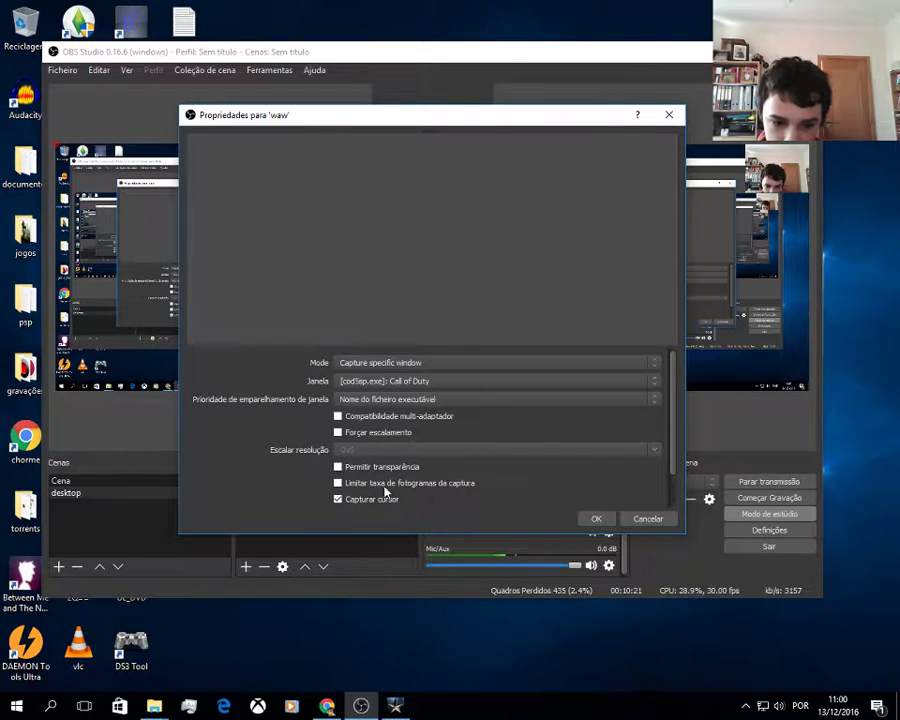
click(596, 518)
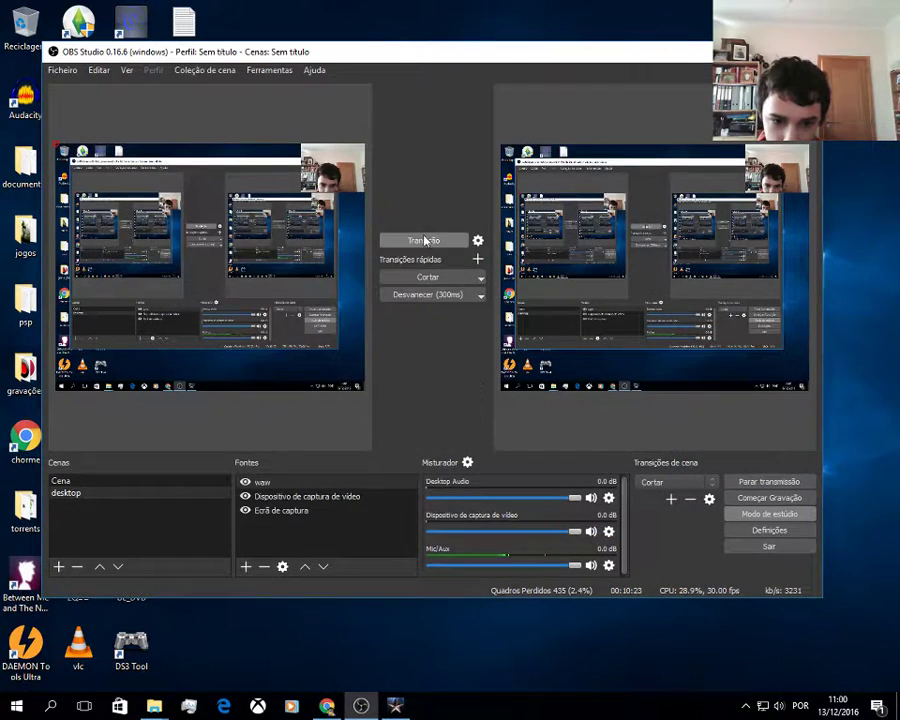
Step: Switch to Call of Duty: World at War and launch the zct_dubai_v1.1 mod from its mods list
mouse_move(395, 705)
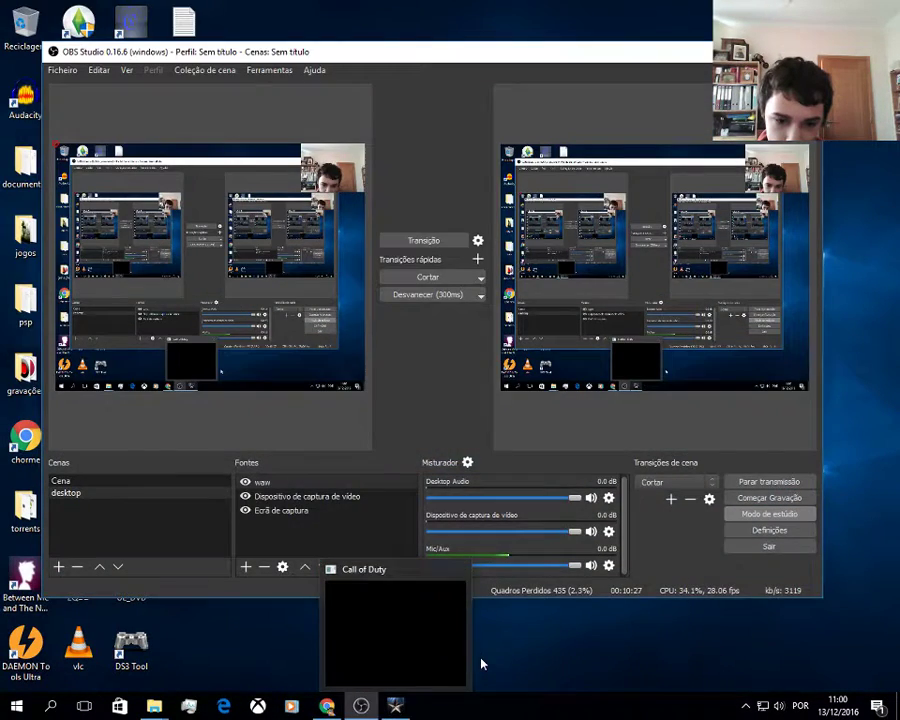
click(442, 663)
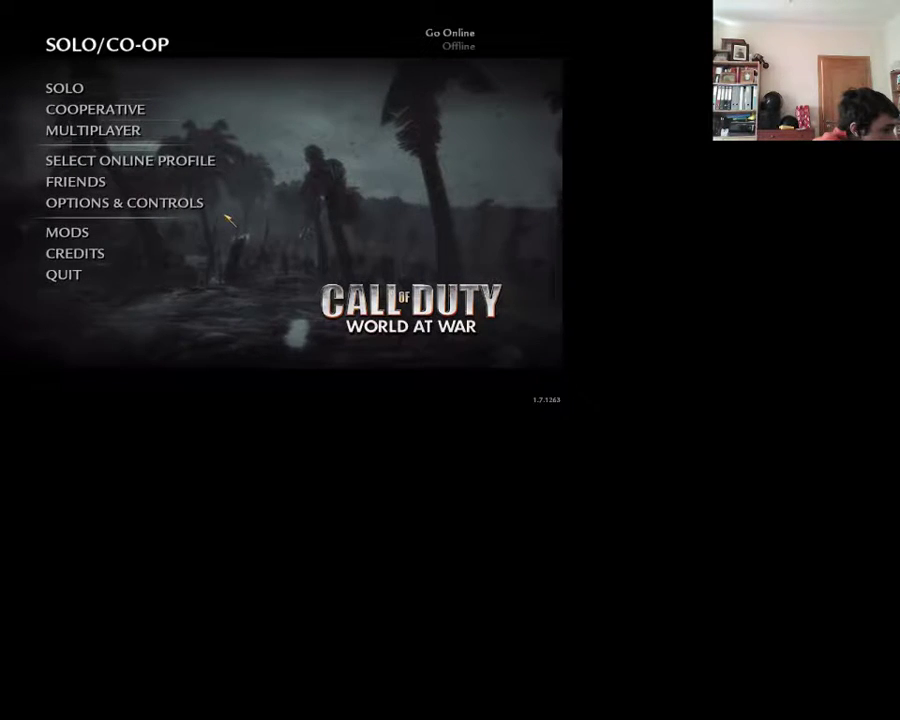
click(80, 233)
scroll(224, 206, up, 3)
scroll(225, 200, down, 7)
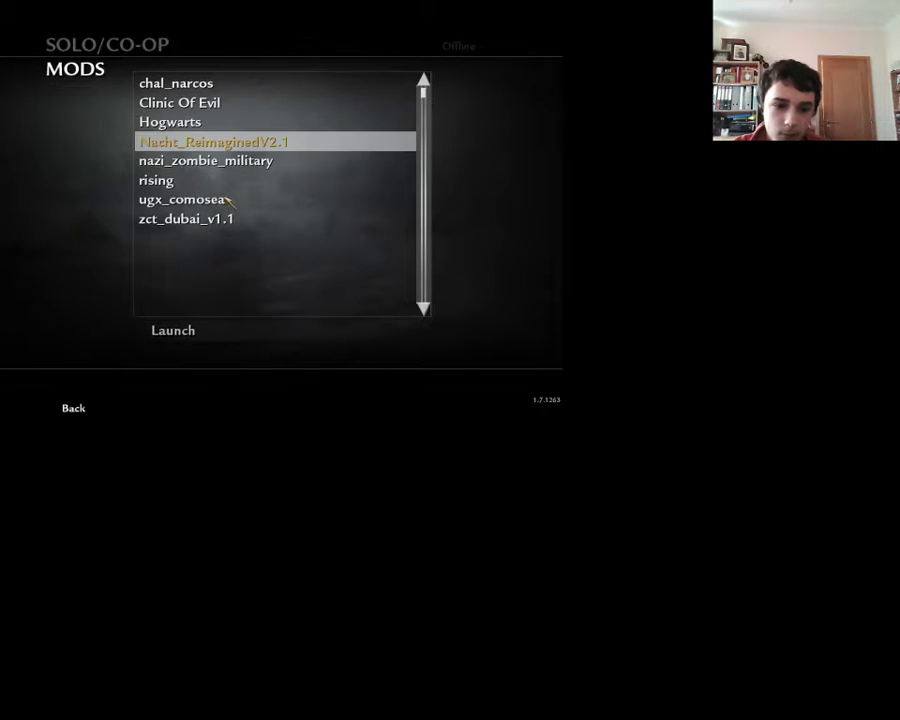
scroll(226, 191, up, 4)
scroll(228, 192, down, 4)
scroll(230, 194, up, 7)
scroll(230, 194, down, 6)
scroll(230, 194, up, 1)
scroll(230, 195, up, 4)
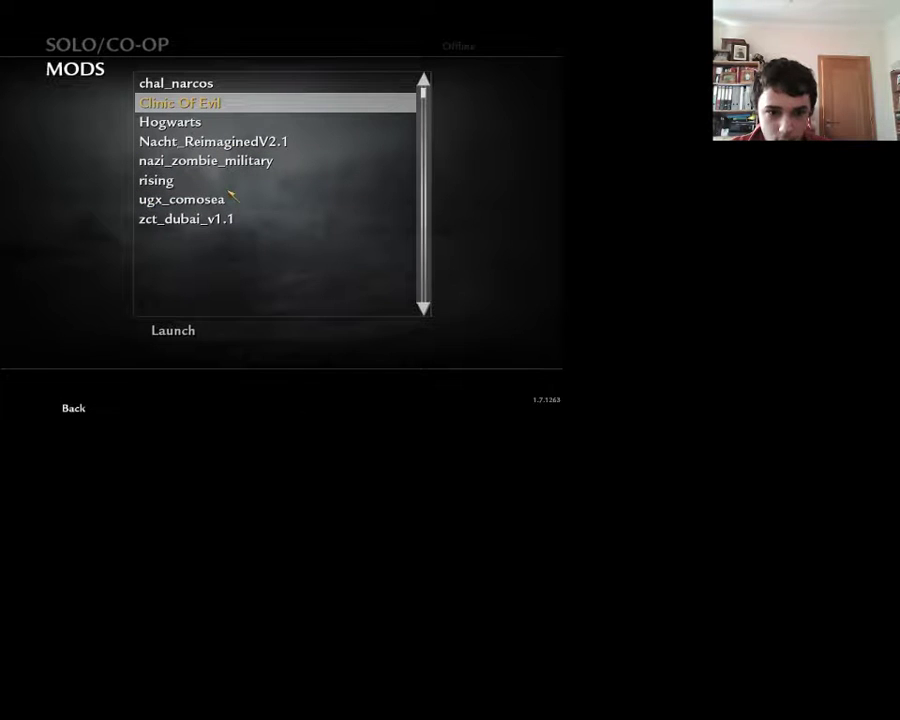
scroll(232, 196, up, 1)
scroll(232, 196, up, 1)
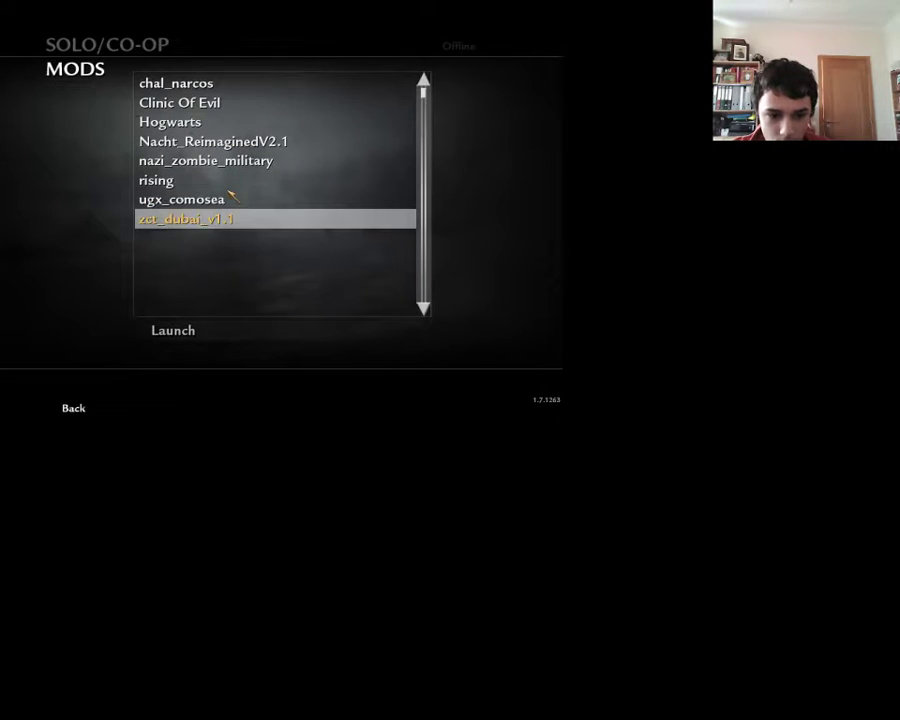
click(370, 326)
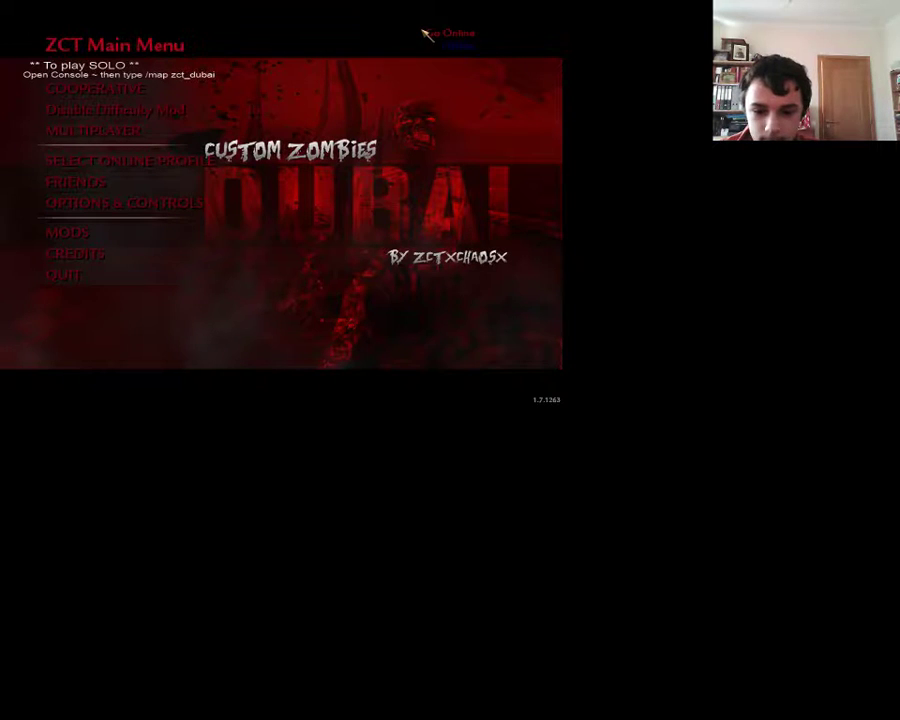
Step: Reopen the game's mods list and launch the Nacht_ReimaginedV2.1 mod
click(105, 238)
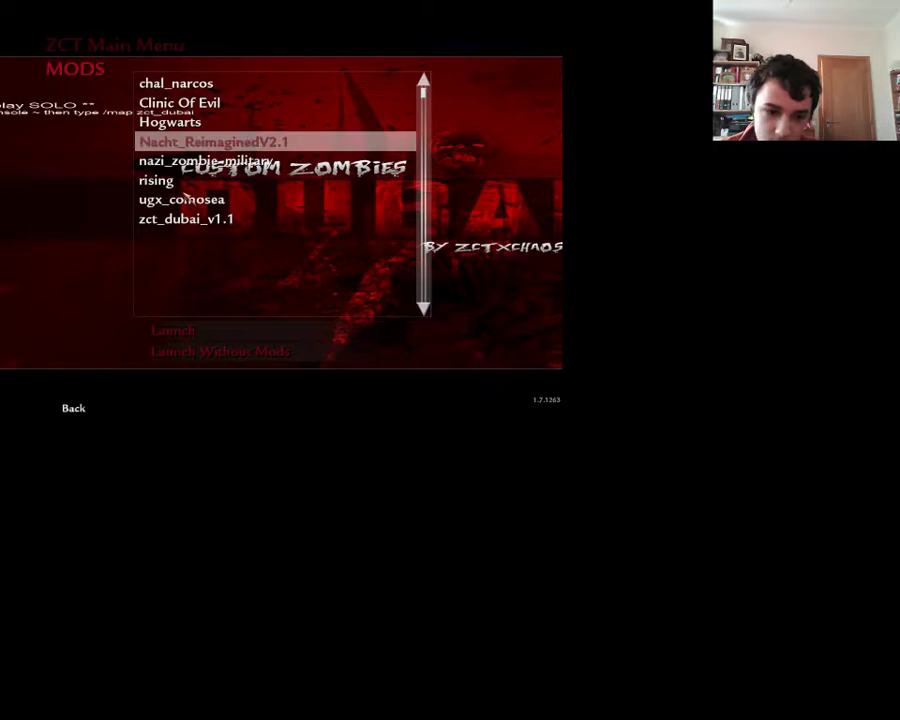
click(170, 122)
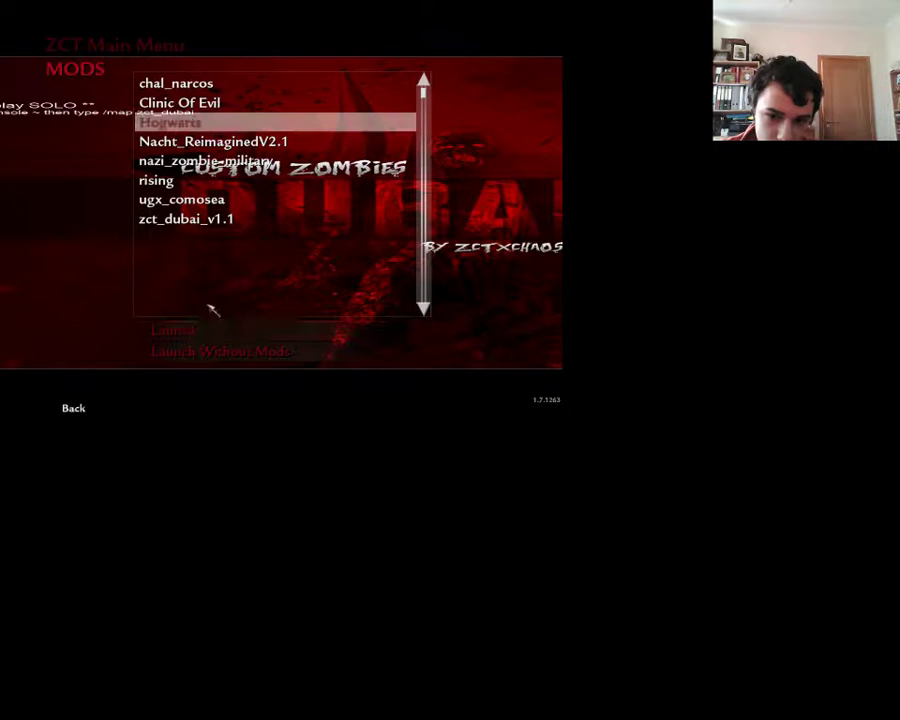
scroll(220, 283, down, 2)
scroll(220, 283, up, 1)
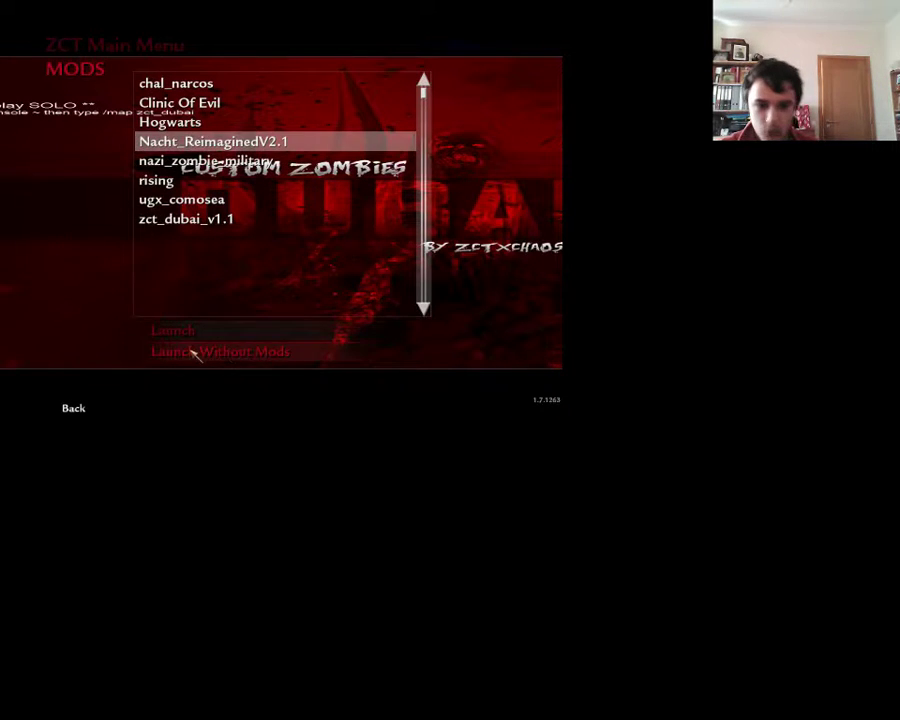
click(162, 334)
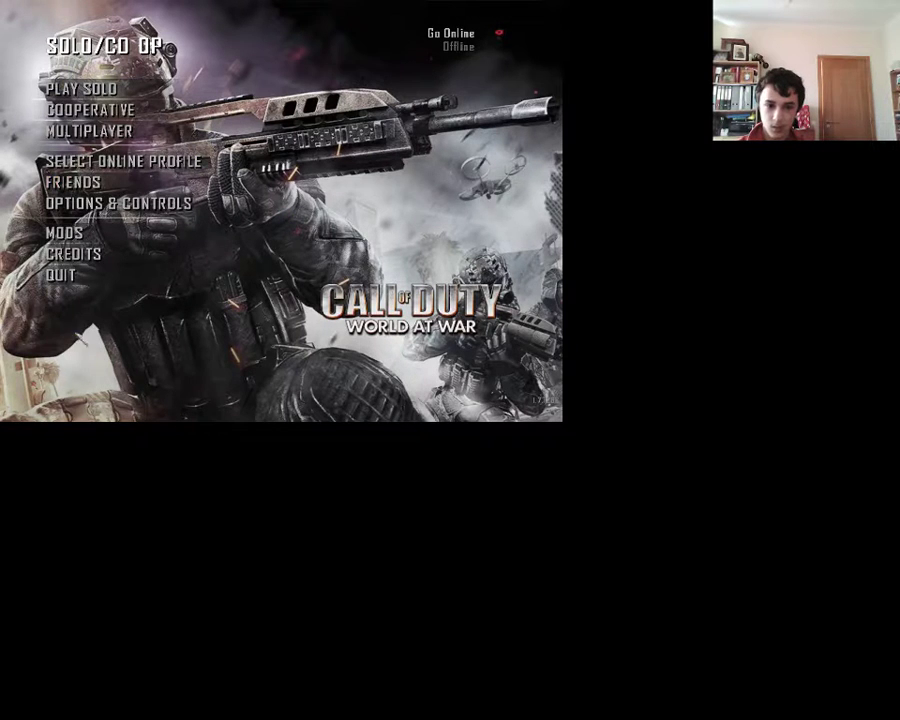
Step: Open the mods list again and move the selection to Nacht ReimaginedV2.1
click(111, 233)
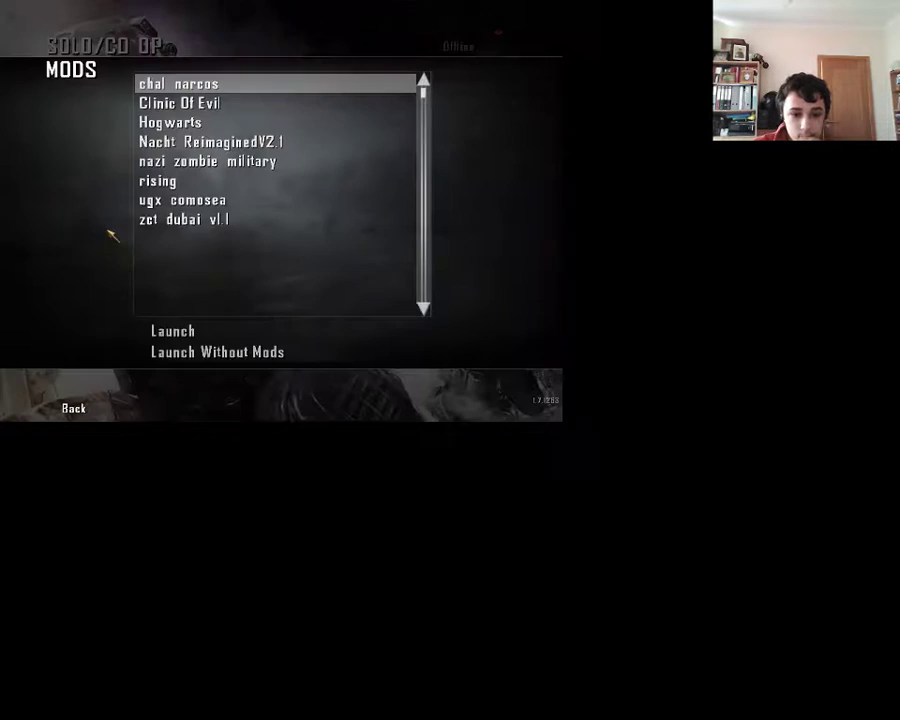
key(Down)
key(Up)
key(Down)
key(Down)
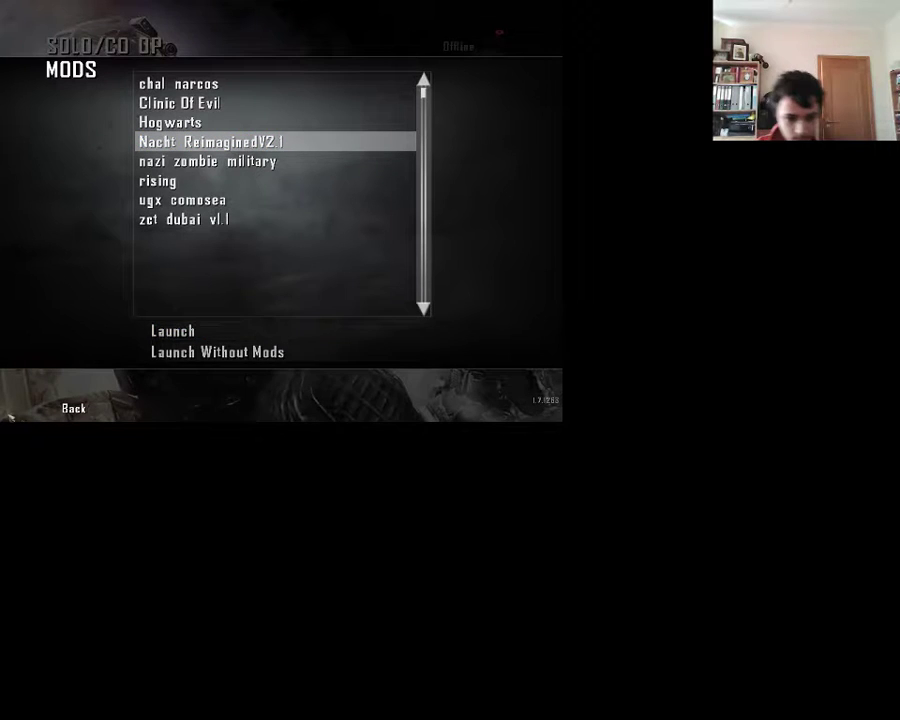